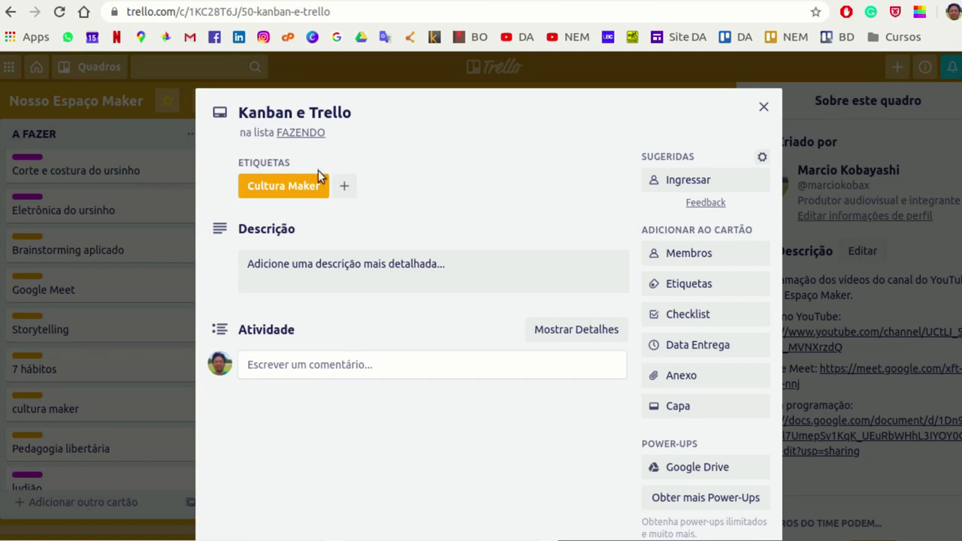
Try swapping the Kanban e Trello card's label to Oficinas e Projetos, and restore the Cultura Maker label
{"action": "left_click", "coordinate": [313, 187]}
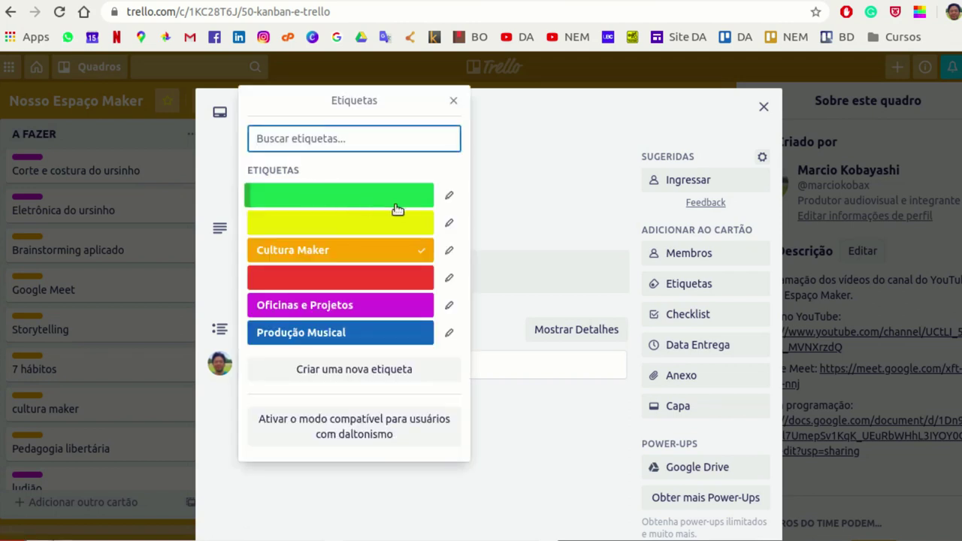
{"action": "left_click", "coordinate": [424, 255]}
{"action": "left_click", "coordinate": [423, 309]}
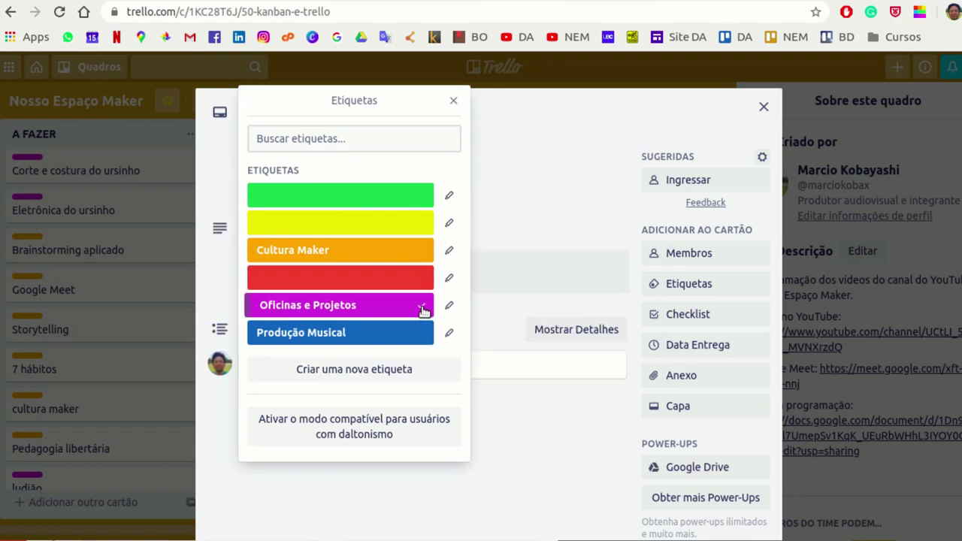
{"action": "left_click", "coordinate": [423, 308]}
{"action": "left_click", "coordinate": [423, 254]}
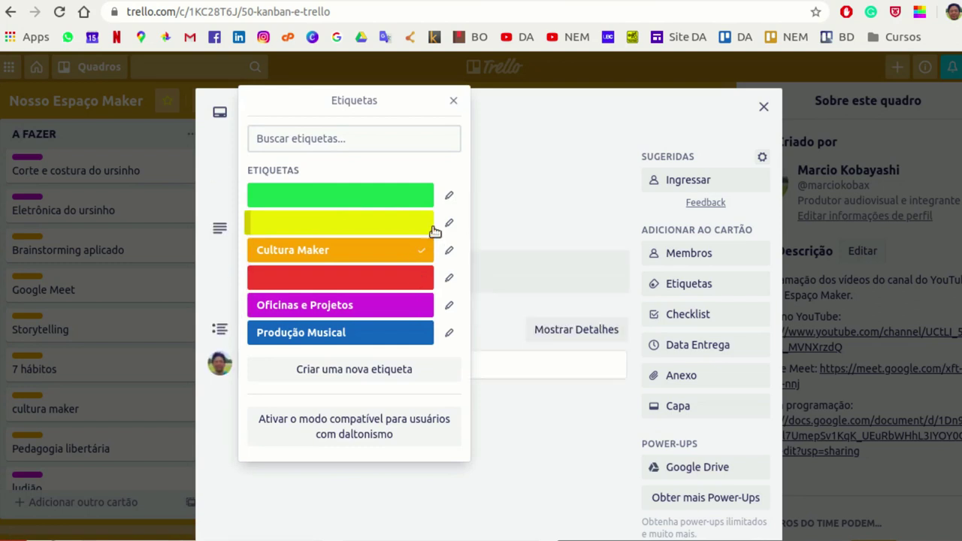
{"action": "key", "text": "Escape"}
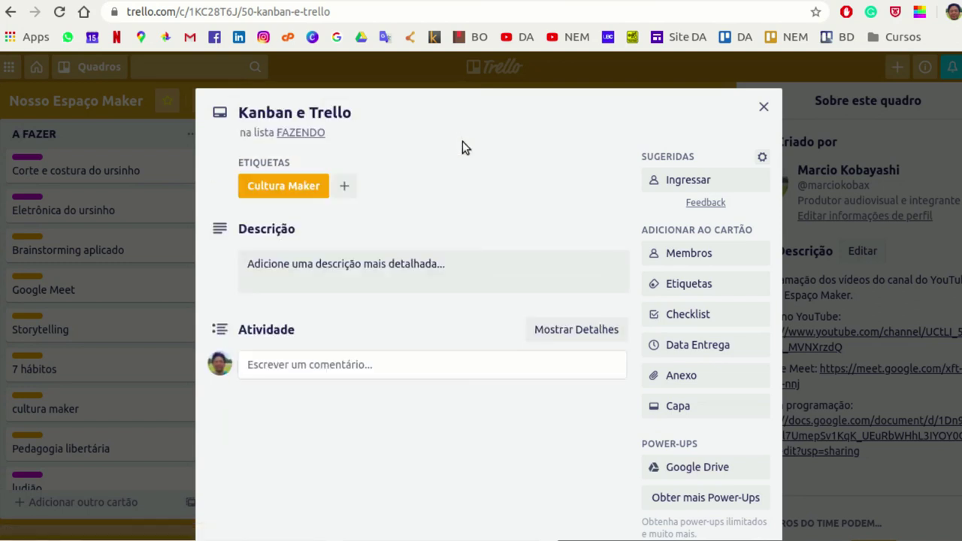
Set the Kanban e Trello card's due date to 29/5/2020 at 9:00 and close the card
{"action": "left_click", "coordinate": [690, 345]}
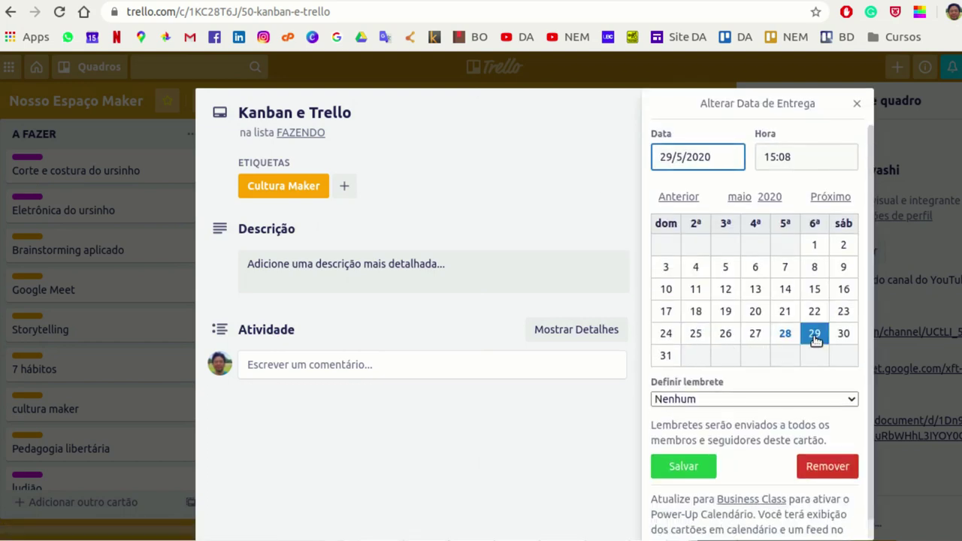
{"action": "left_click", "coordinate": [706, 469]}
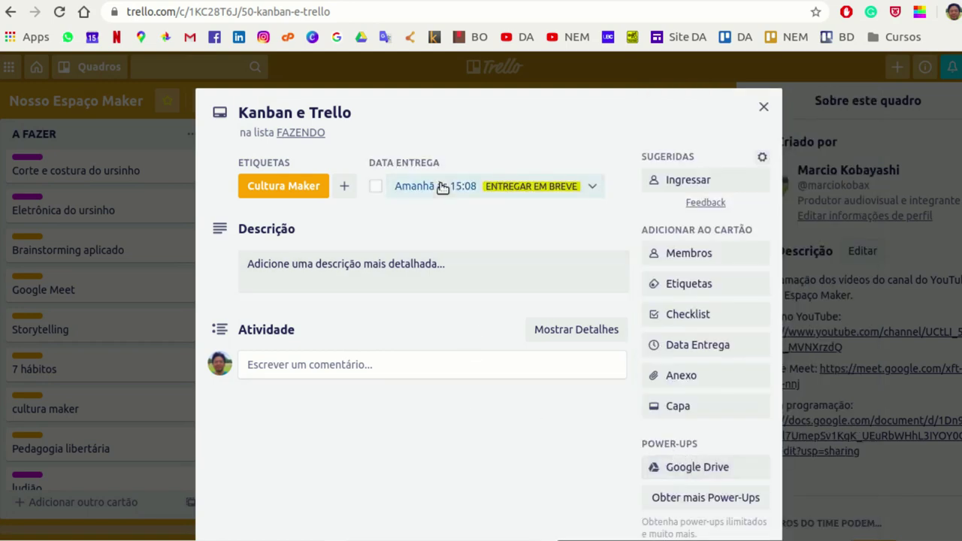
{"action": "left_click", "coordinate": [442, 187]}
{"action": "double_click", "coordinate": [548, 157]}
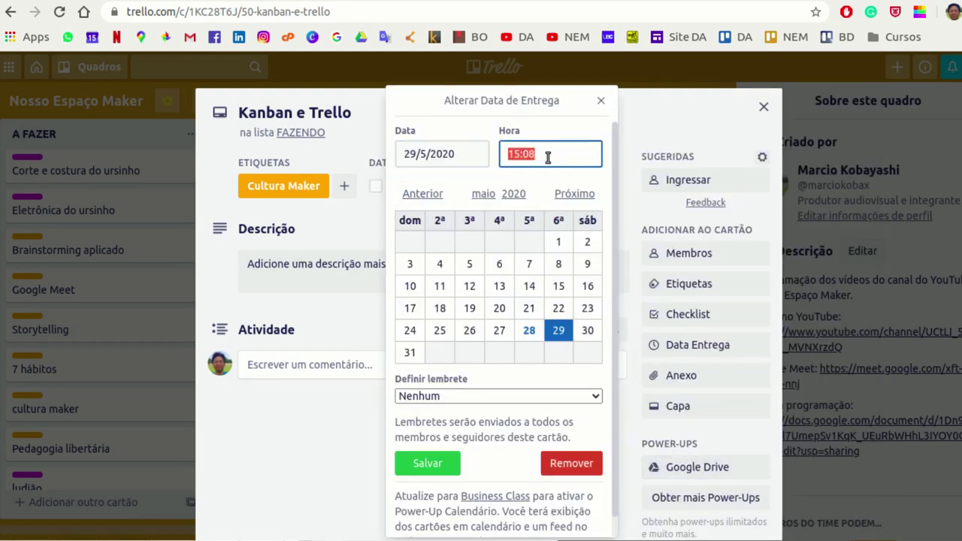
{"action": "type", "text": "9"}
{"action": "left_click", "coordinate": [455, 461]}
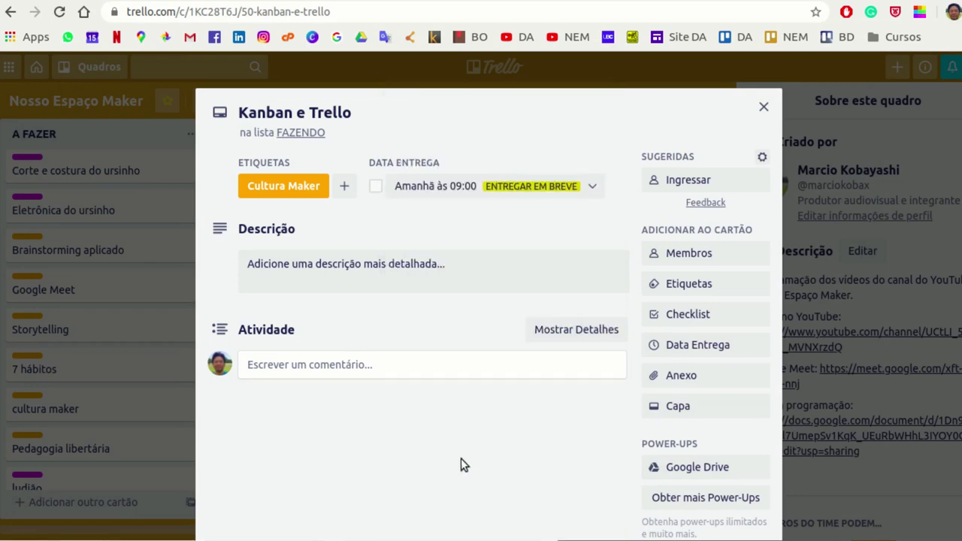
{"action": "left_click", "coordinate": [763, 107]}
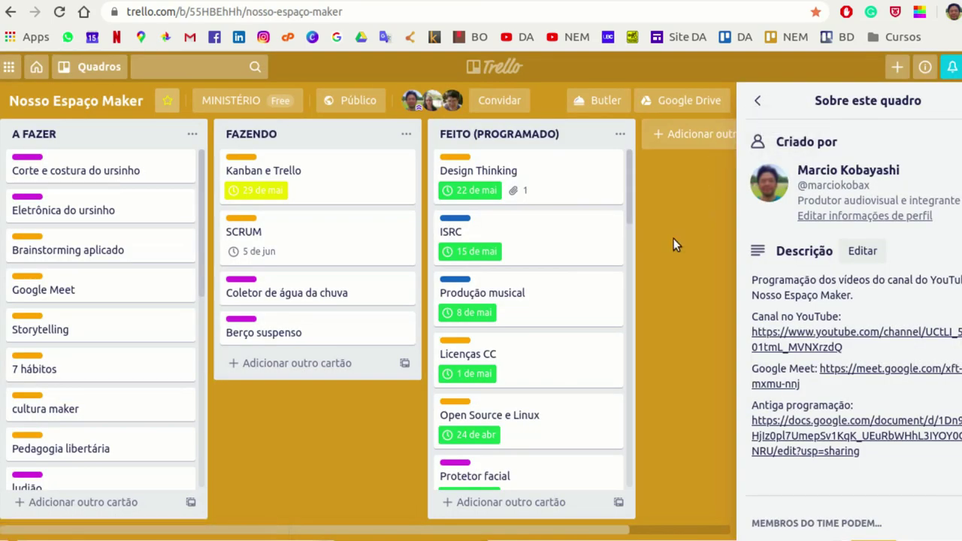
Switch to the Banda Dispensados board and show its streaming lists through FEITO (programado)
{"action": "mouse_move", "coordinate": [330, 177]}
{"action": "left_mouse_down"}
{"action": "mouse_move", "coordinate": [328, 328]}
{"action": "mouse_move", "coordinate": [328, 176]}
{"action": "left_mouse_up"}
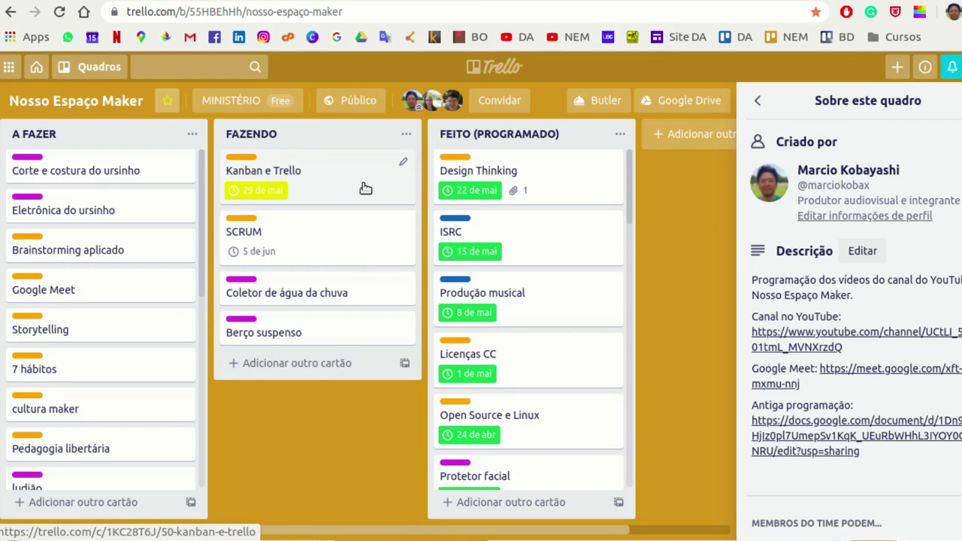
{"action": "left_click", "coordinate": [103, 68]}
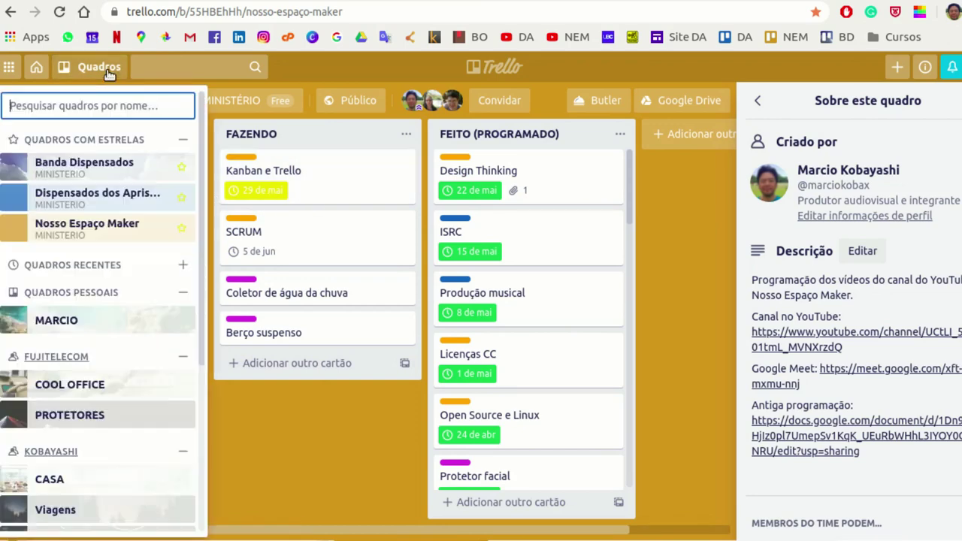
{"action": "left_click", "coordinate": [116, 176]}
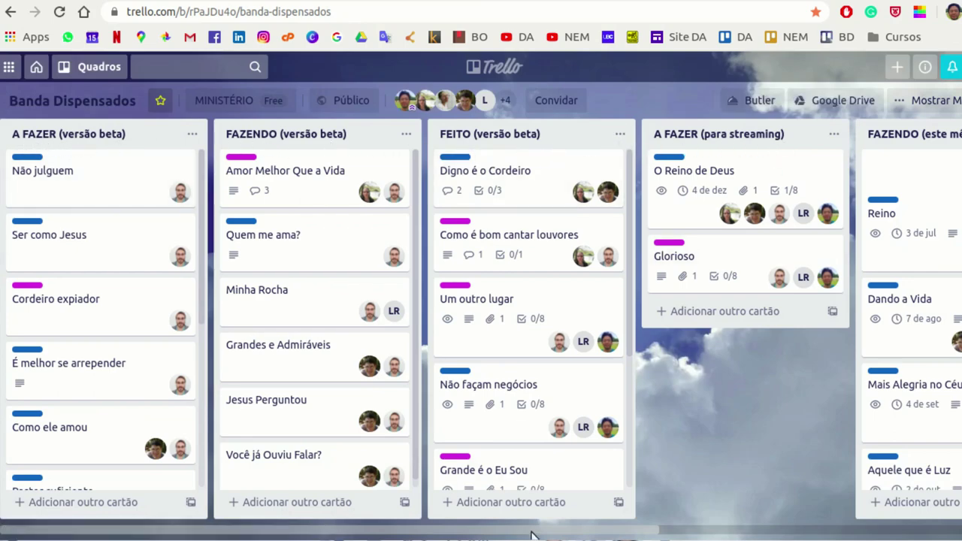
{"action": "left_click_drag", "start_coordinate": [530, 535], "coordinate": [864, 530]}
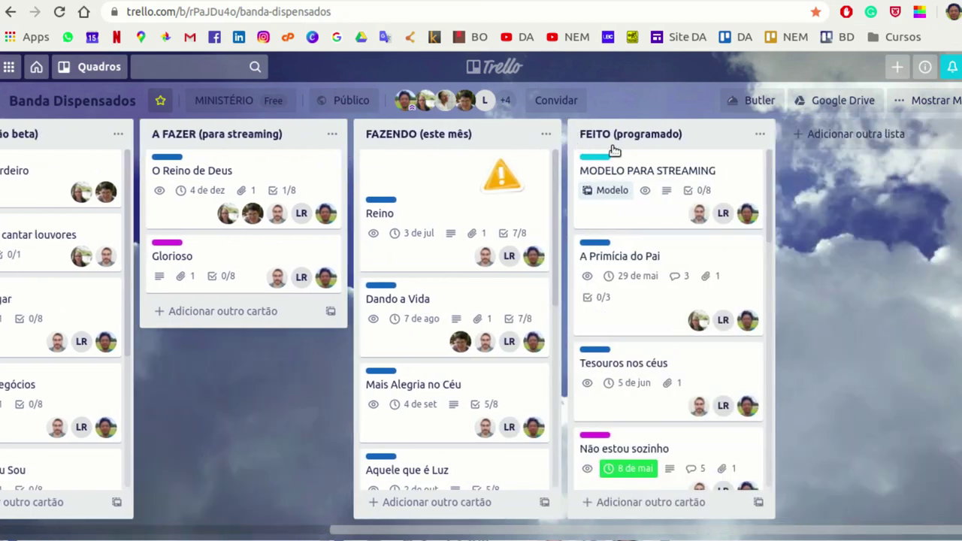
Review the Banda Dispensados board's description and its reference links
{"action": "left_click", "coordinate": [923, 100]}
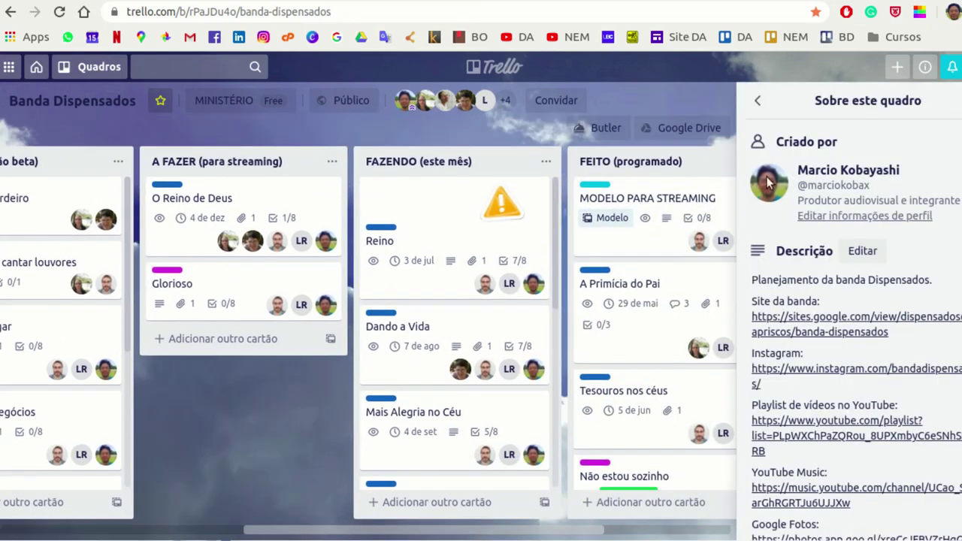
{"action": "scroll", "coordinate": [953, 214], "scroll_direction": "down", "scroll_amount": 2}
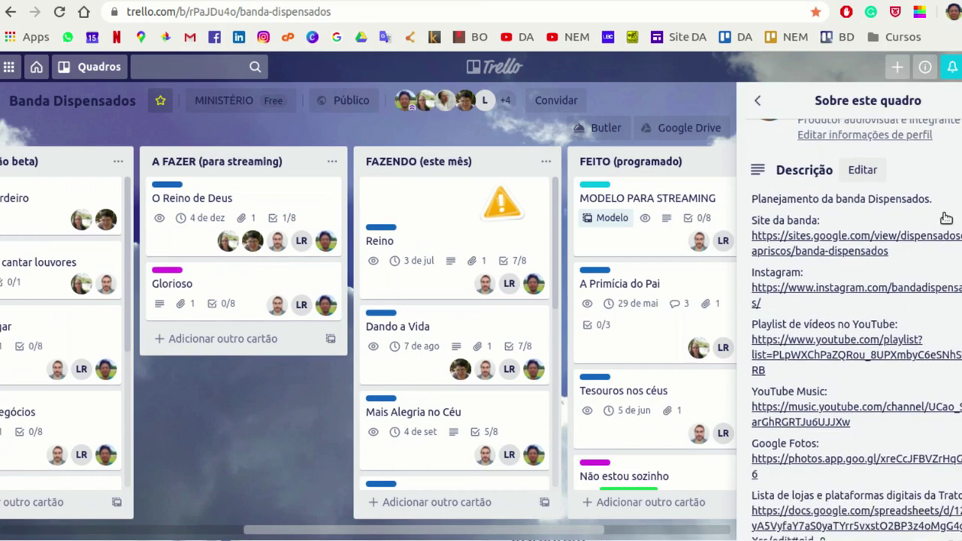
{"action": "scroll", "coordinate": [849, 294], "scroll_direction": "down", "scroll_amount": 2}
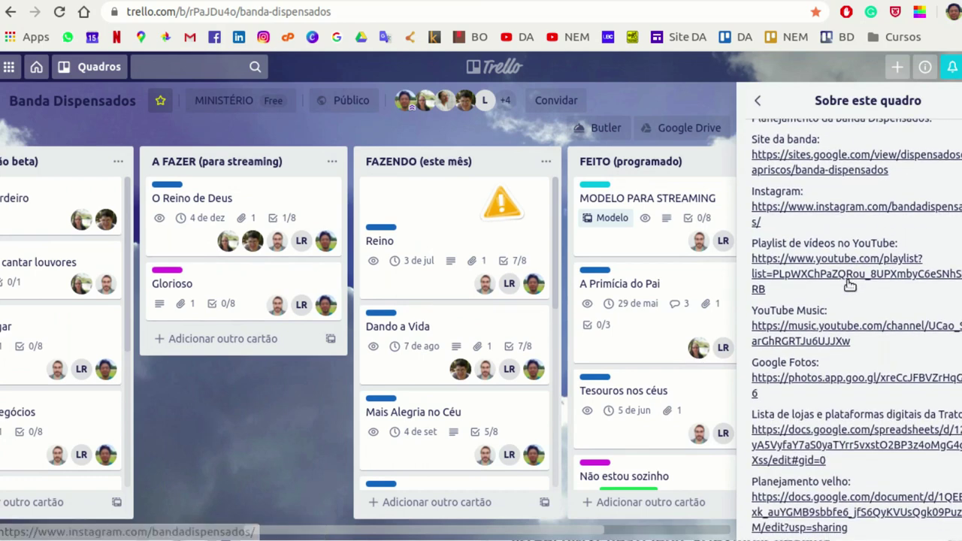
{"action": "scroll", "coordinate": [845, 306], "scroll_direction": "down", "scroll_amount": 2}
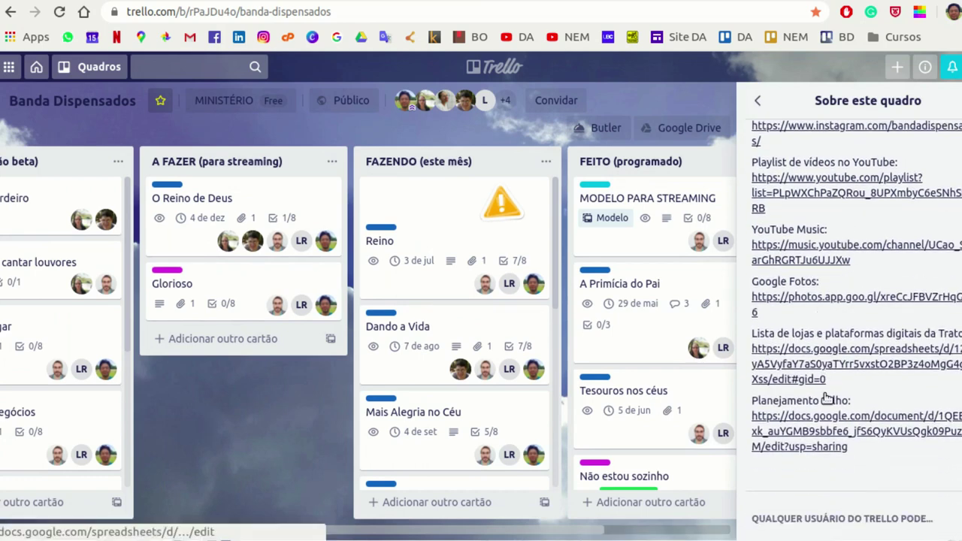
{"action": "left_click", "coordinate": [959, 100]}
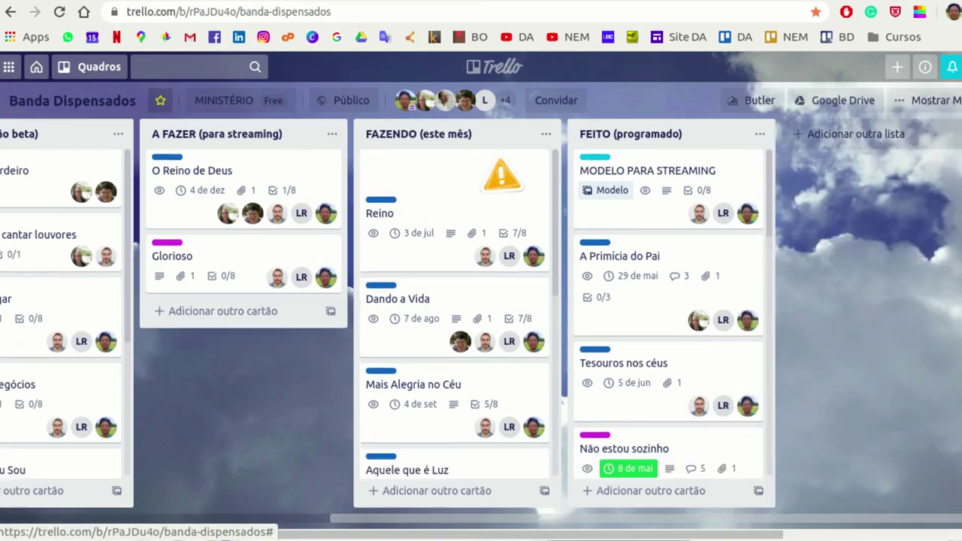
Add a card titled "novo" to the A FAZER (para streaming) list
{"action": "left_click_drag", "start_coordinate": [634, 532], "coordinate": [437, 535]}
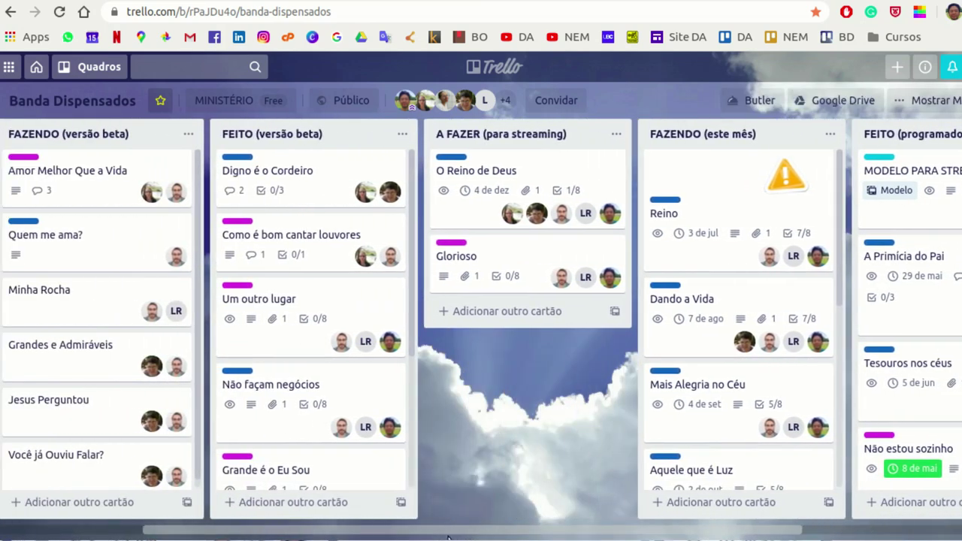
{"action": "left_click", "coordinate": [514, 313]}
{"action": "type", "text": "novo"}
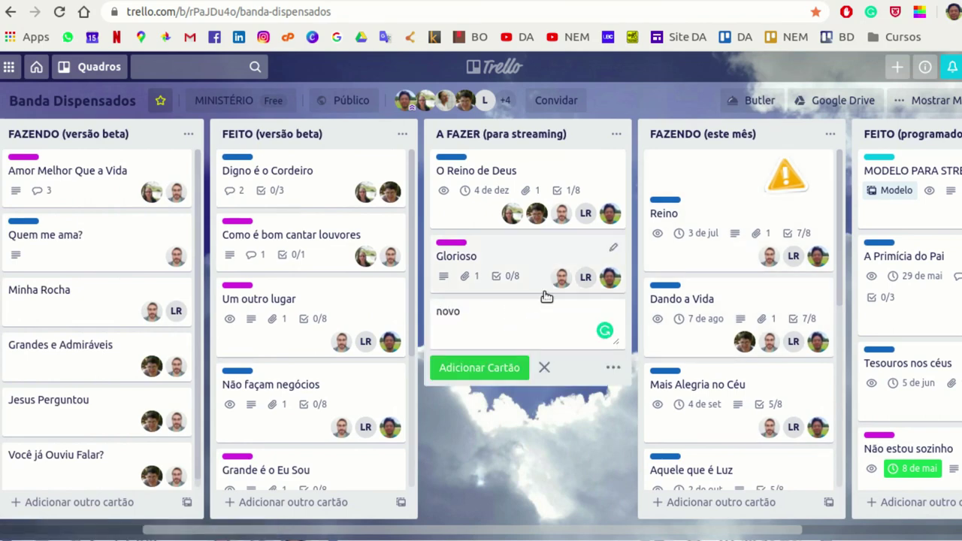
{"action": "left_click", "coordinate": [501, 367]}
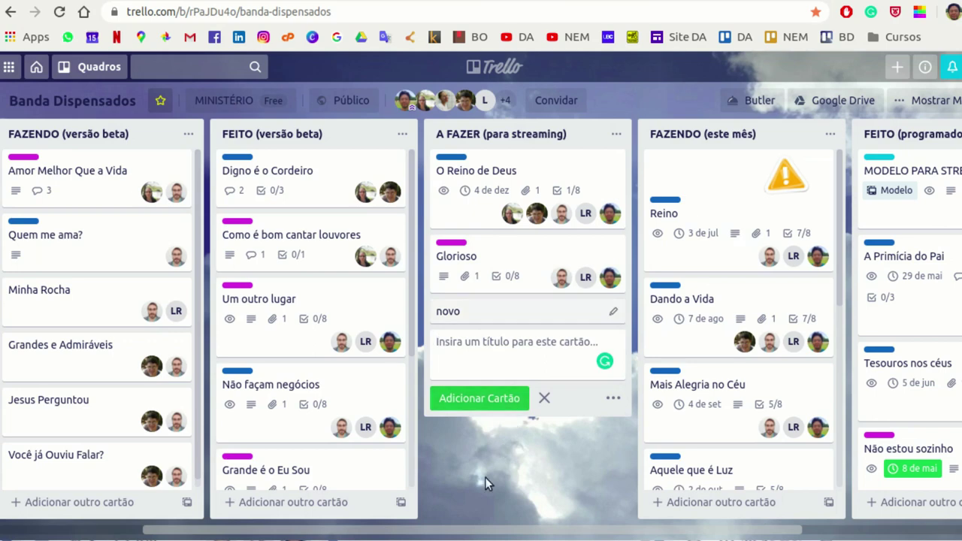
Archive the "novo" card and permanently delete it
{"action": "left_click", "coordinate": [526, 317]}
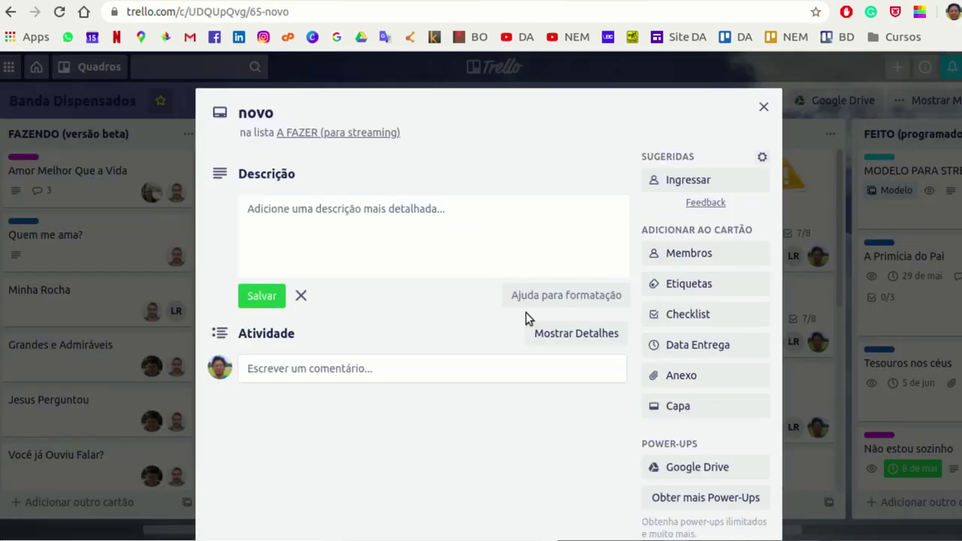
{"action": "scroll", "coordinate": [682, 281], "scroll_direction": "down", "scroll_amount": 4}
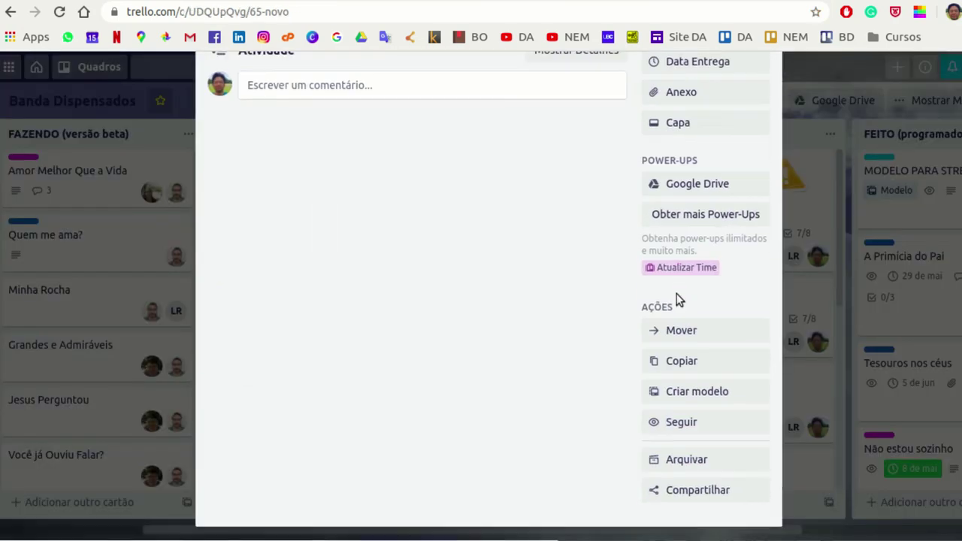
{"action": "left_click", "coordinate": [699, 460]}
{"action": "scroll", "coordinate": [697, 456], "scroll_direction": "down", "scroll_amount": 2}
{"action": "left_click", "coordinate": [693, 418]}
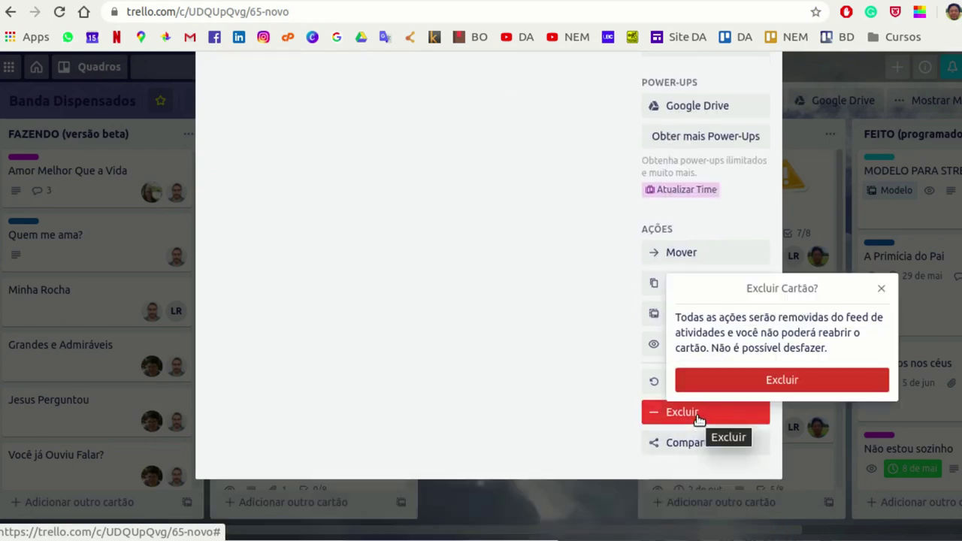
{"action": "left_click", "coordinate": [749, 382]}
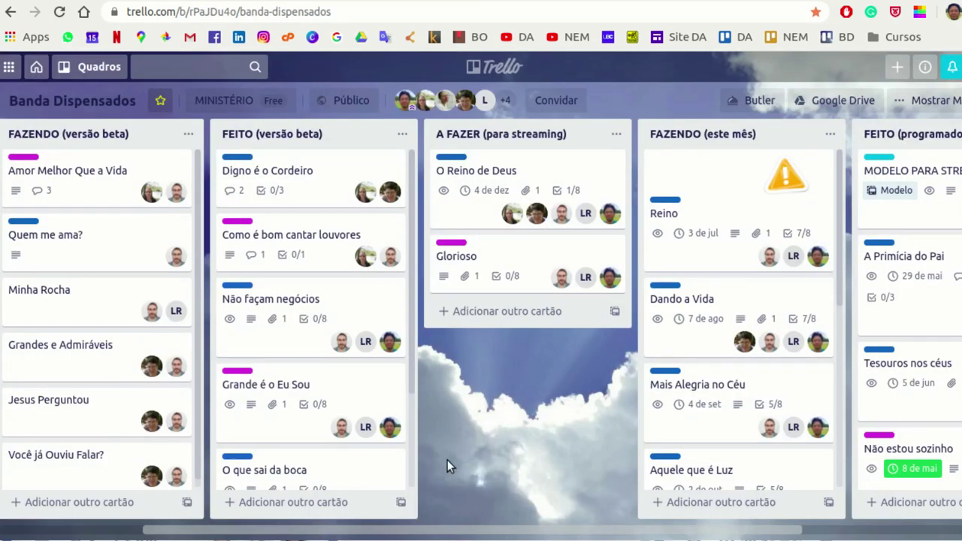
Create a card titled "Um outro lugar" in FEITO (versão beta) from the MODELO PARA STREAMING template, keeping its checklist, label and members
{"action": "left_click", "coordinate": [402, 503]}
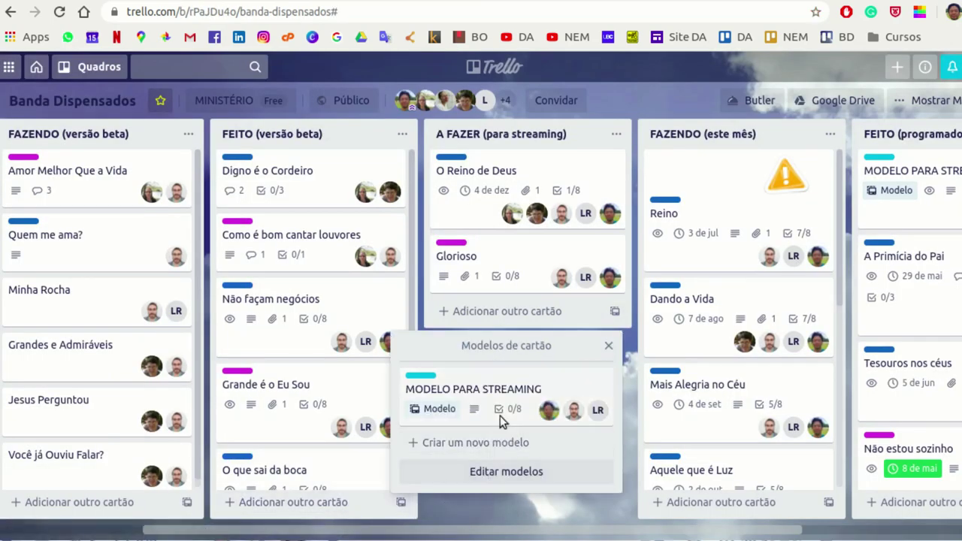
{"action": "left_click", "coordinate": [503, 392]}
{"action": "type", "text": "Um "}
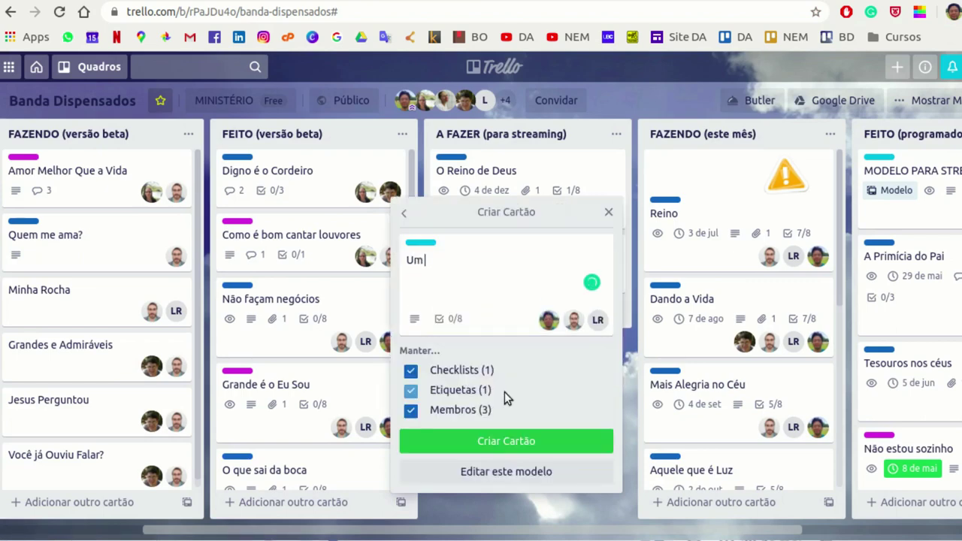
{"action": "type", "text": "outro lugar"}
{"action": "left_click", "coordinate": [481, 442]}
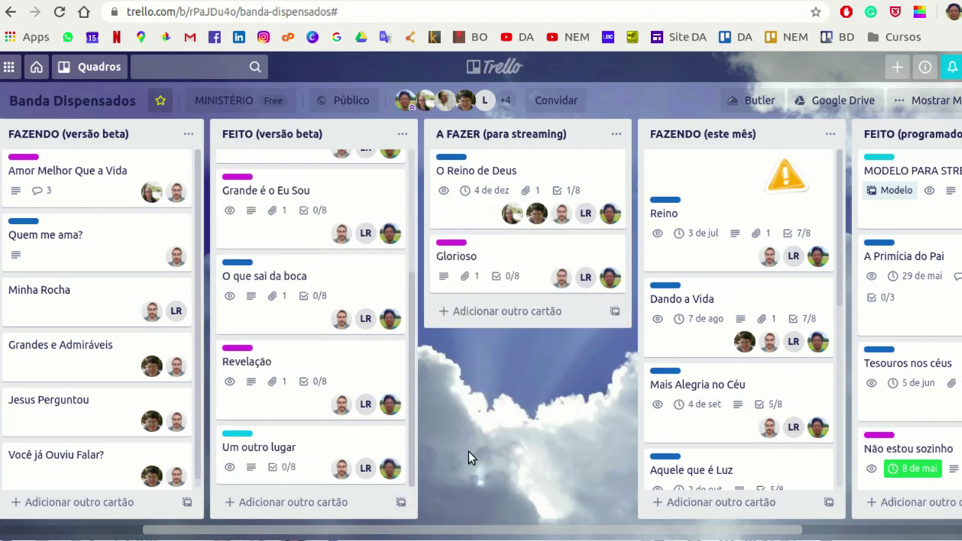
Replace the MODELO label with Louvores on the new Um outro lugar card
{"action": "left_click", "coordinate": [275, 452]}
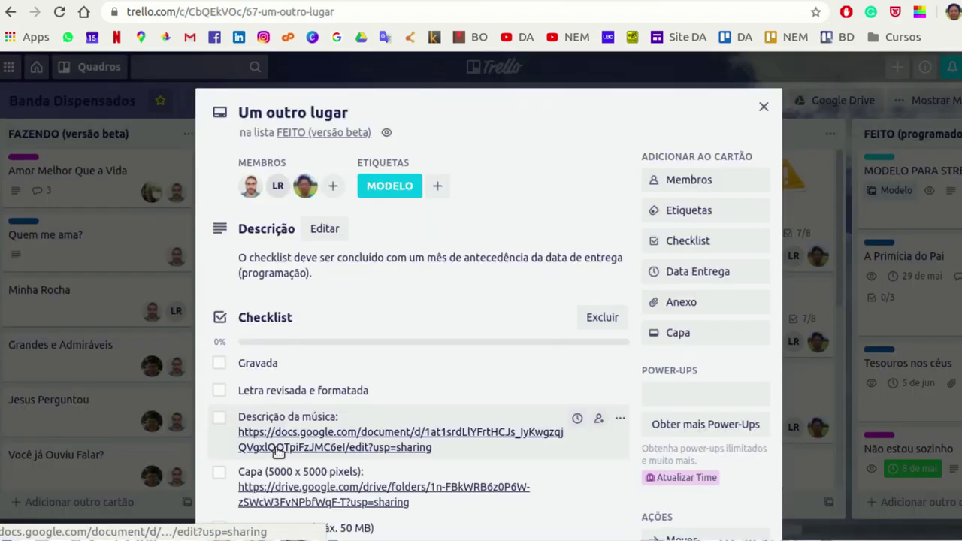
{"action": "left_click", "coordinate": [395, 192]}
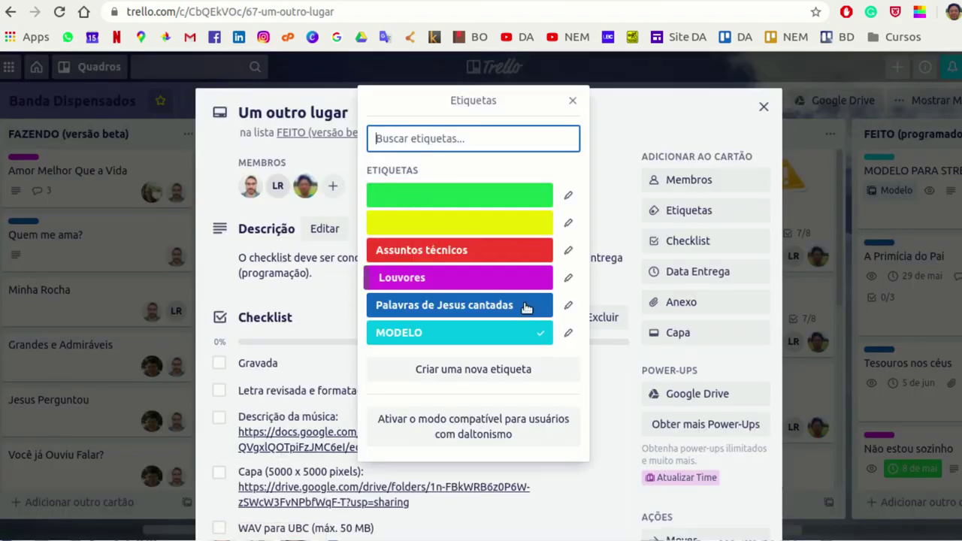
{"action": "left_click", "coordinate": [541, 340]}
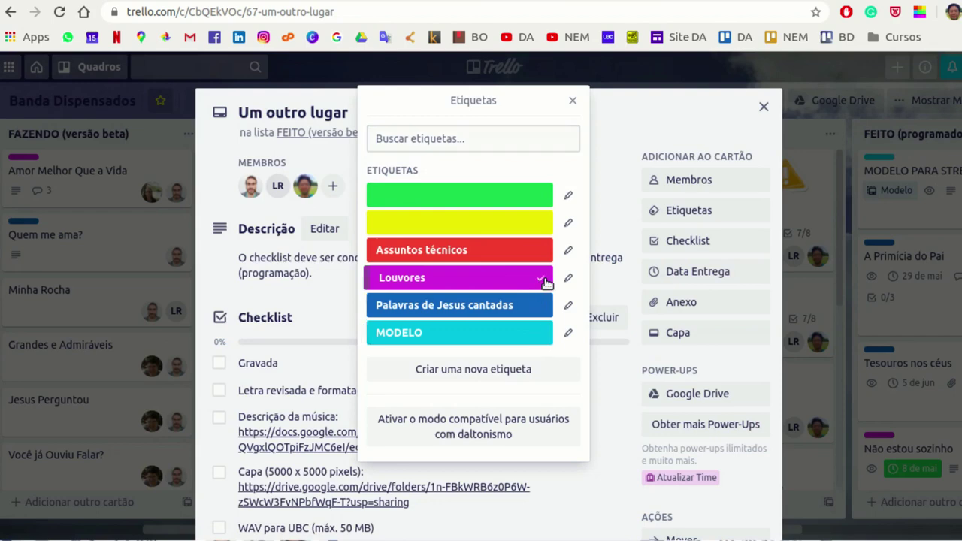
{"action": "left_click", "coordinate": [573, 100]}
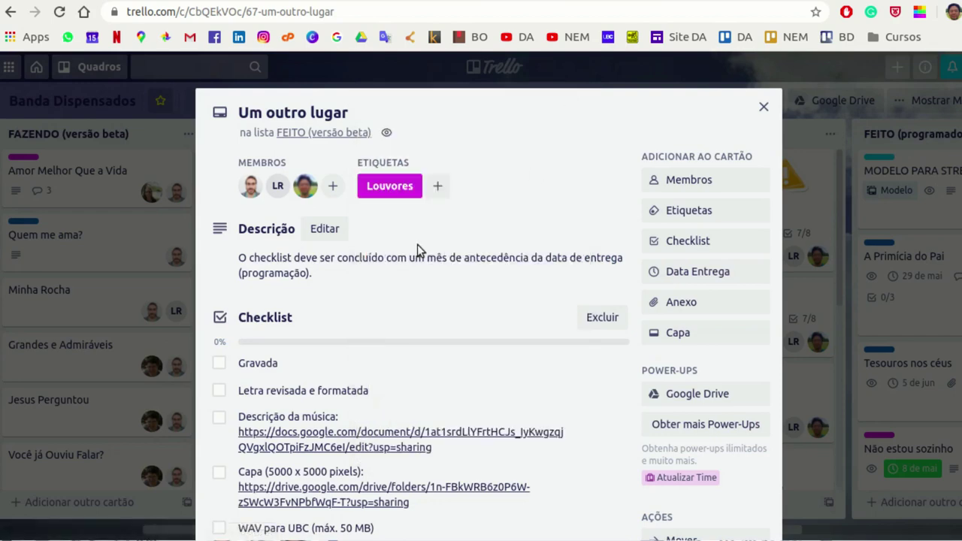
{"action": "left_click", "coordinate": [324, 228]}
{"action": "left_click", "coordinate": [374, 285]}
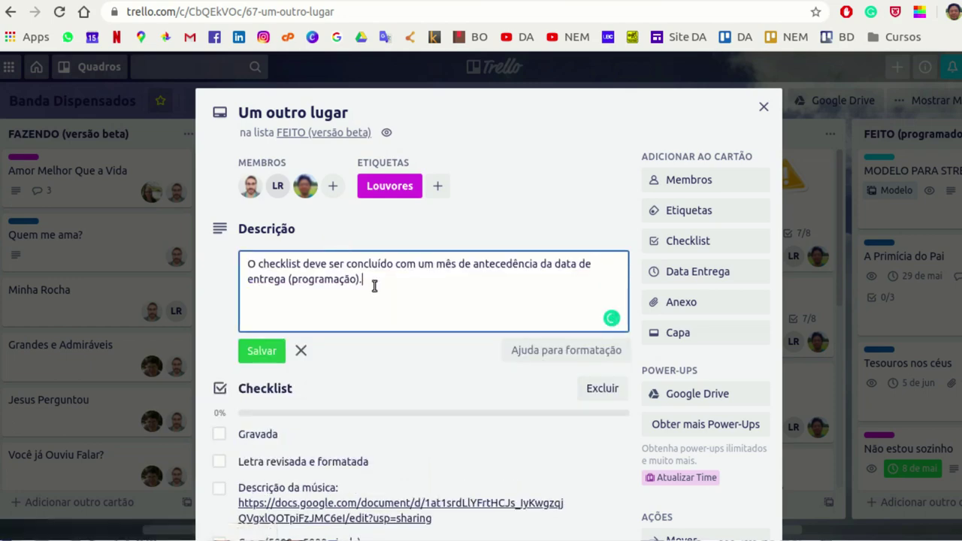
{"action": "left_click", "coordinate": [301, 352]}
Check the attachment sources offered for the Um outro lugar card
{"action": "scroll", "coordinate": [406, 256], "scroll_direction": "down", "scroll_amount": 1}
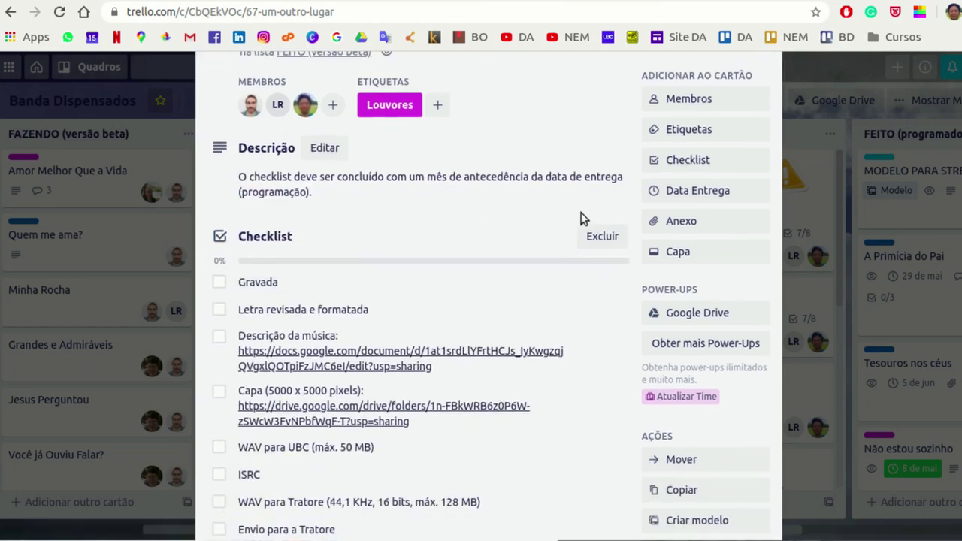
{"action": "left_click", "coordinate": [694, 225]}
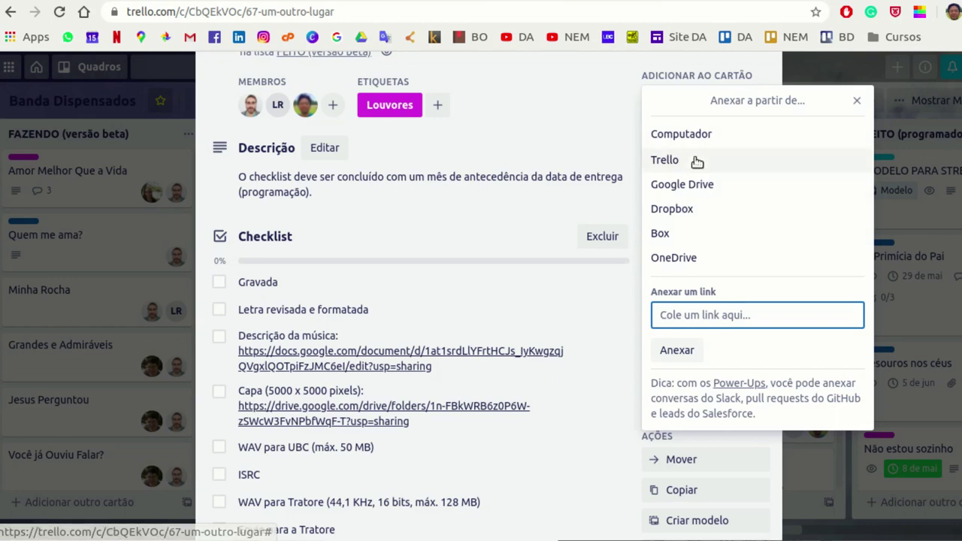
{"action": "left_click", "coordinate": [856, 101]}
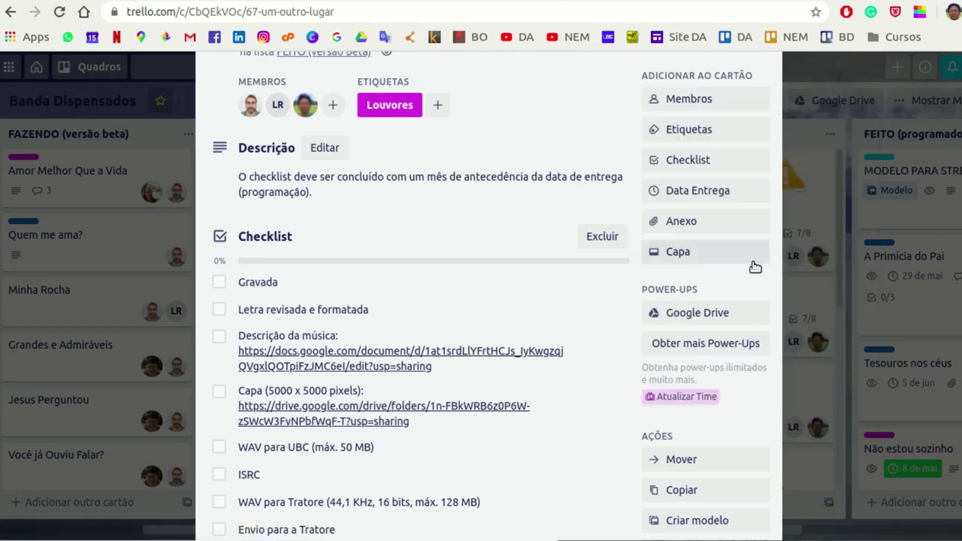
Set an Unsplash photo of rippling green sea water as the Um outro lugar card's cover
{"action": "left_click", "coordinate": [730, 256]}
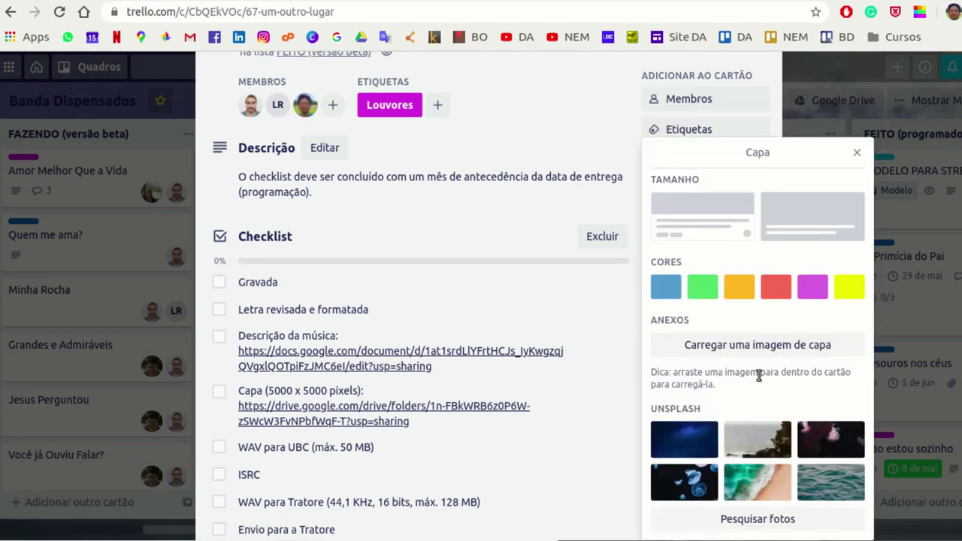
{"action": "left_click", "coordinate": [831, 485]}
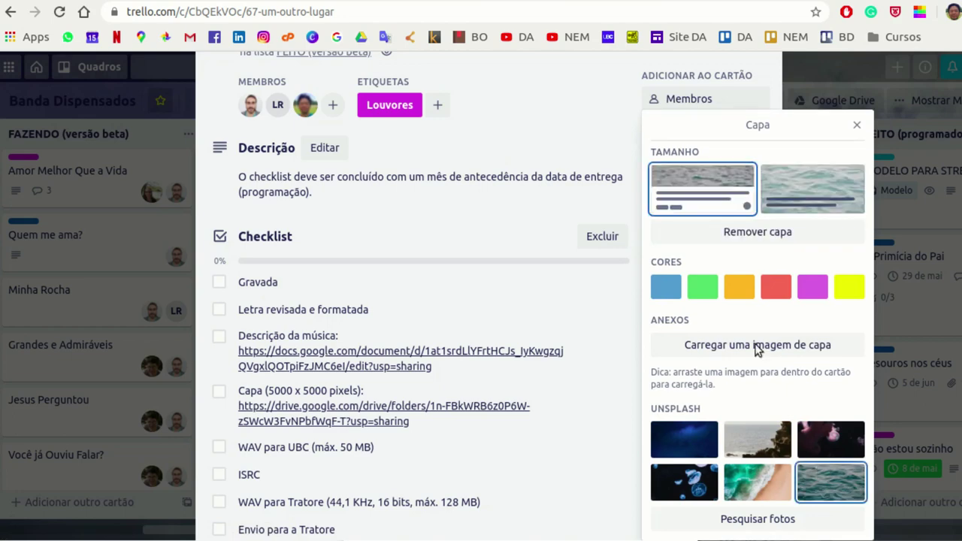
{"action": "left_click", "coordinate": [857, 126]}
{"action": "scroll", "coordinate": [555, 210], "scroll_direction": "up", "scroll_amount": 5}
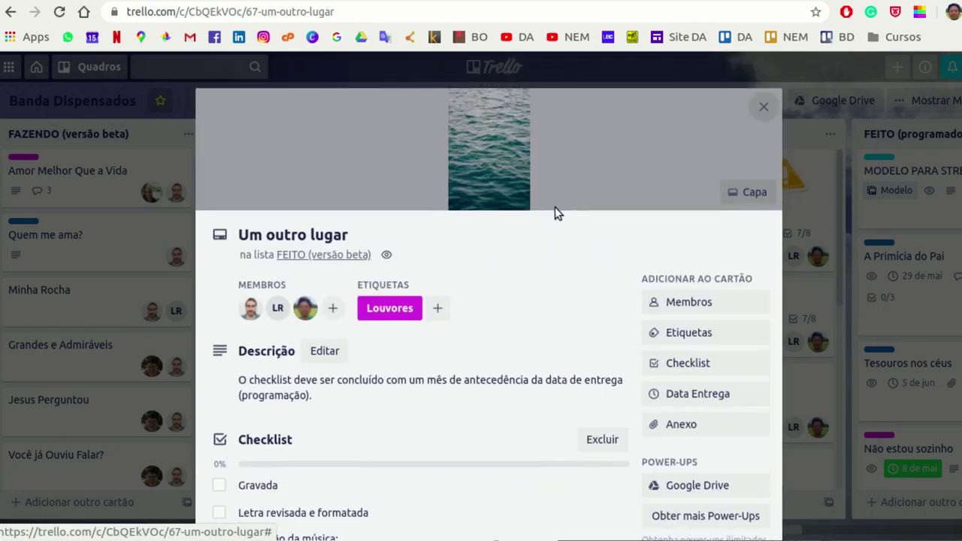
Find the "um outro lugar" folder in Google Drive and attach it to the card through the Google Drive Power-Up
{"action": "scroll", "coordinate": [509, 162], "scroll_direction": "down", "scroll_amount": 4}
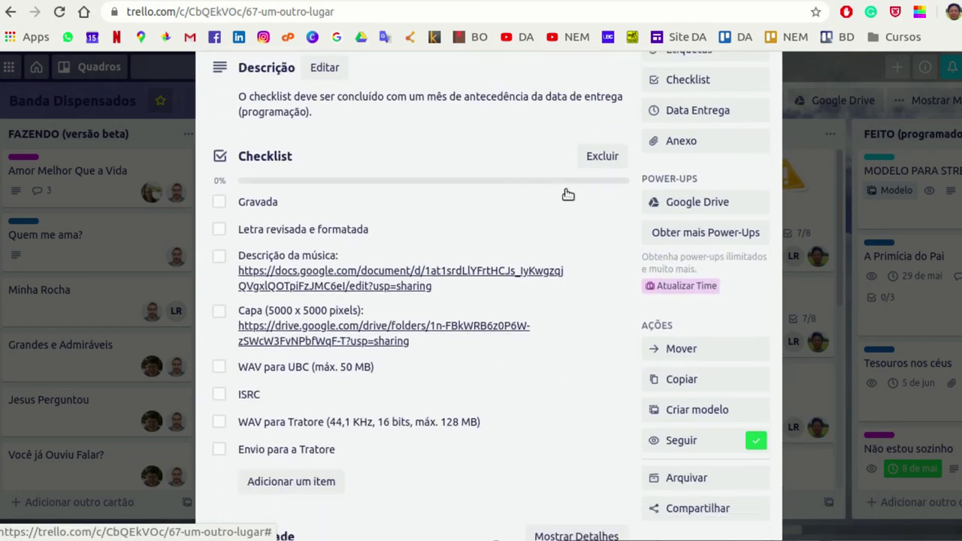
{"action": "left_click", "coordinate": [678, 201]}
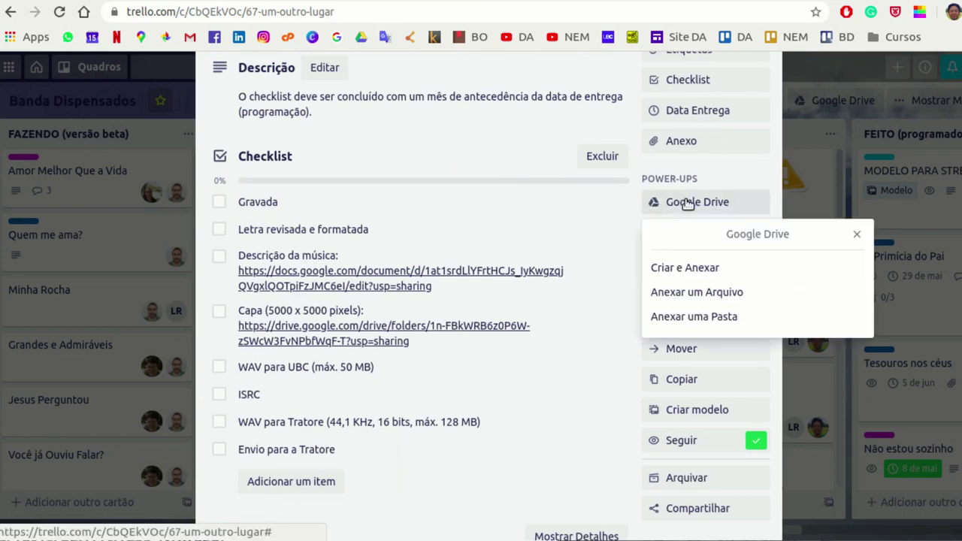
{"action": "left_click", "coordinate": [735, 317]}
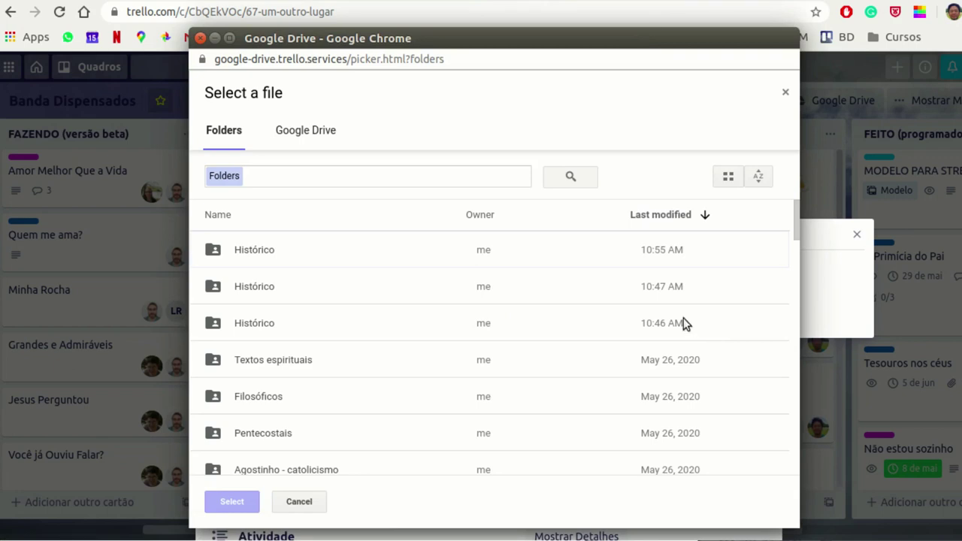
{"action": "left_click", "coordinate": [345, 170]}
{"action": "type", "text": "um ou"}
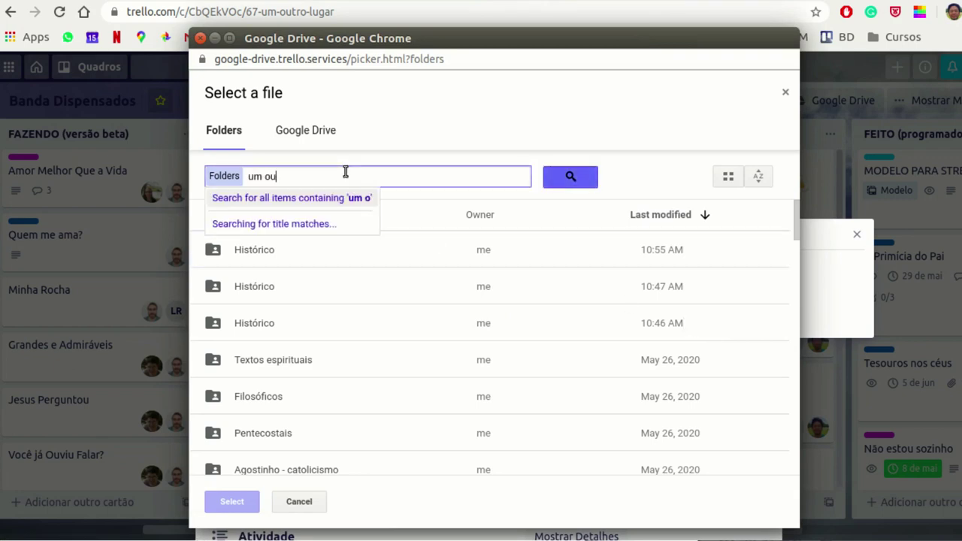
{"action": "type", "text": "tro lugar"}
{"action": "key", "text": "Return"}
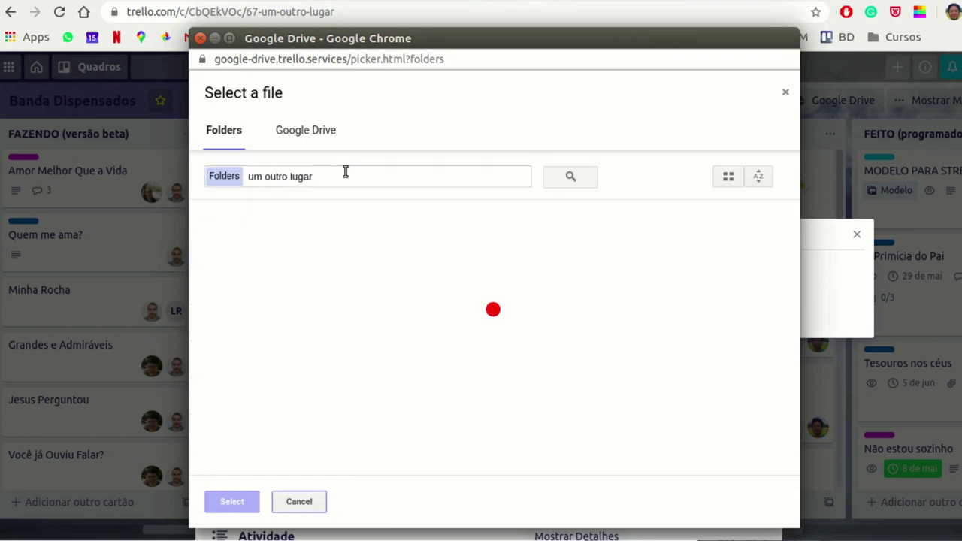
{"action": "left_click", "coordinate": [305, 252]}
{"action": "left_click", "coordinate": [233, 501]}
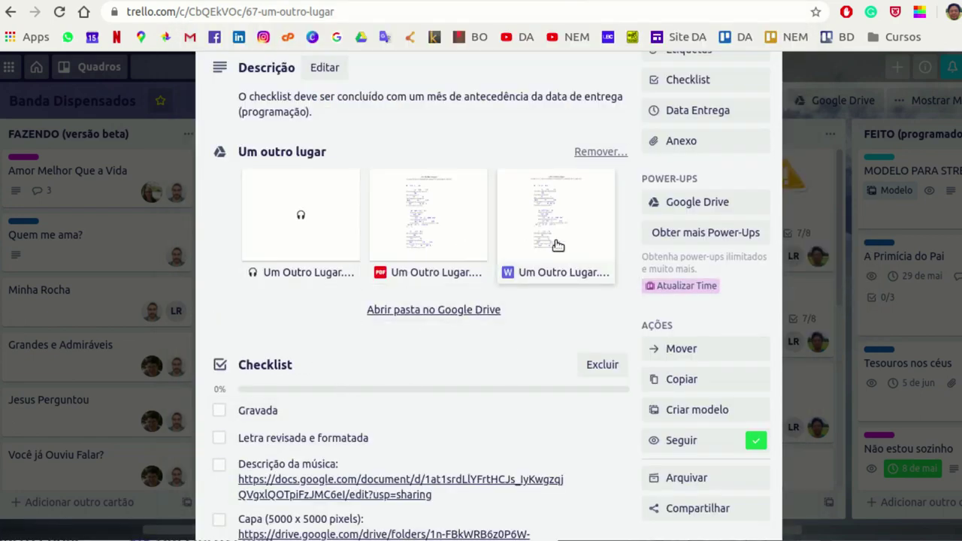
Mark the checklist items Gravada, Letra revisada e formatada, Descrição da música and Capa (5000 x 5000 pixels) as complete and close the card
{"action": "scroll", "coordinate": [481, 340], "scroll_direction": "down", "scroll_amount": 2}
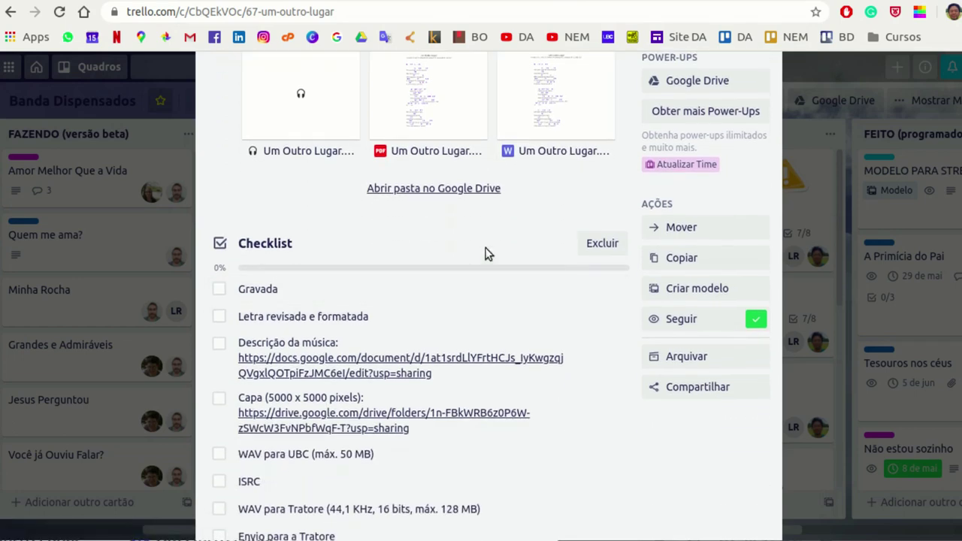
{"action": "left_click", "coordinate": [219, 289]}
{"action": "left_click", "coordinate": [219, 317]}
{"action": "left_click", "coordinate": [219, 343]}
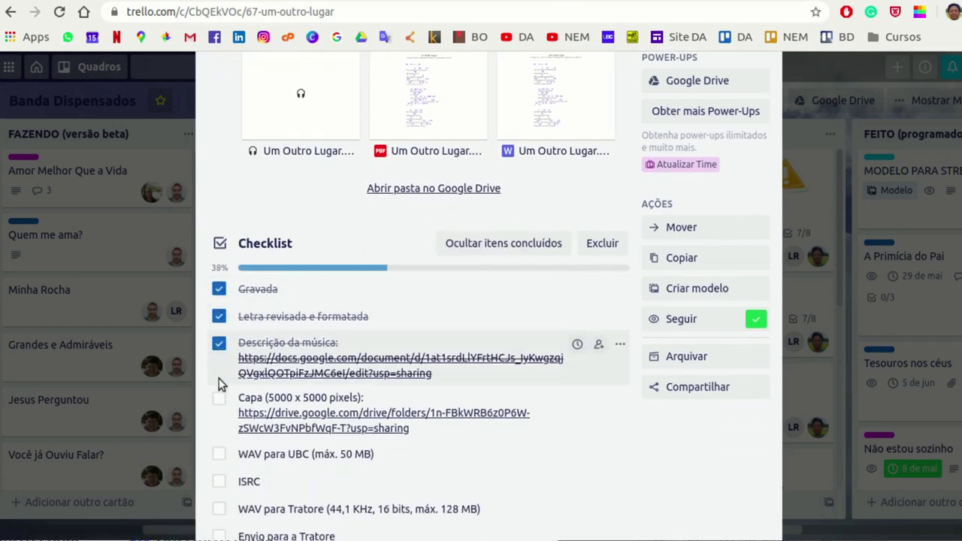
{"action": "left_click", "coordinate": [218, 398]}
{"action": "scroll", "coordinate": [560, 285], "scroll_direction": "up", "scroll_amount": 10}
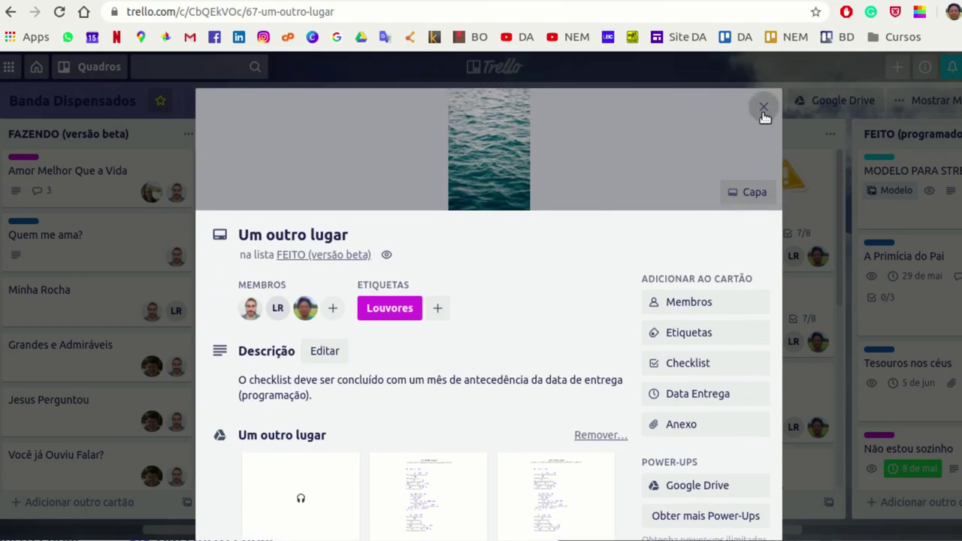
{"action": "left_click", "coordinate": [761, 112]}
Remove the sea photo cover from the Um outro lugar card in FEITO (versão beta) and return to the board
{"action": "scroll", "coordinate": [295, 456], "scroll_direction": "down", "scroll_amount": 3}
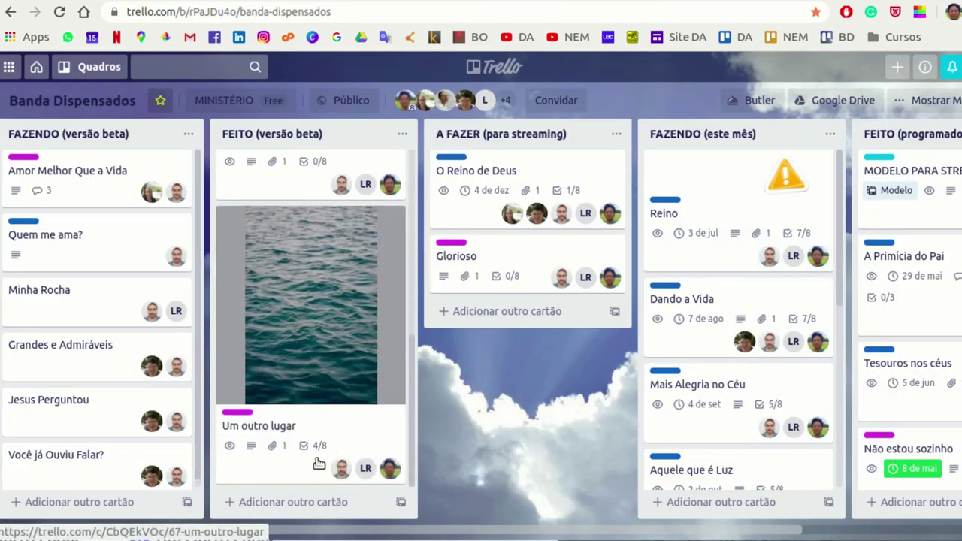
{"action": "left_click", "coordinate": [316, 374]}
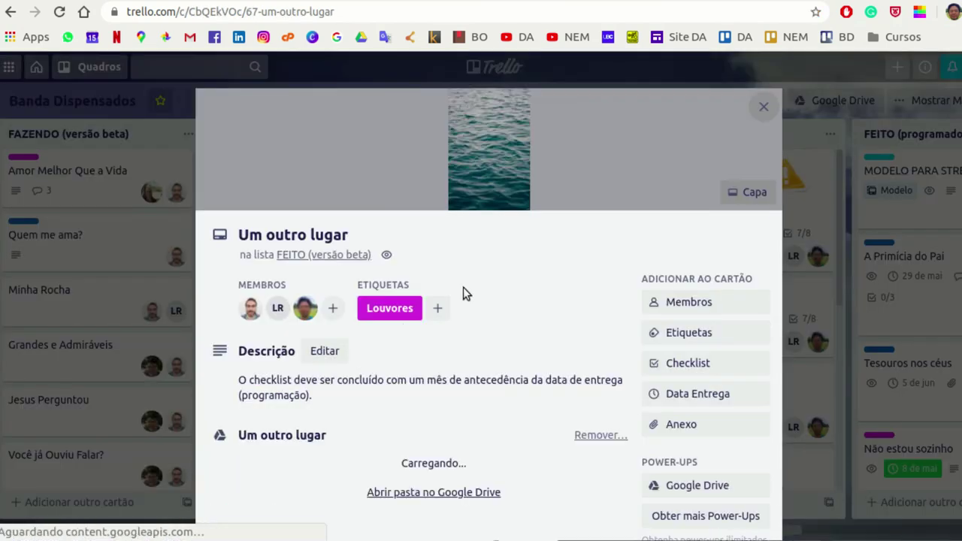
{"action": "left_click", "coordinate": [738, 193]}
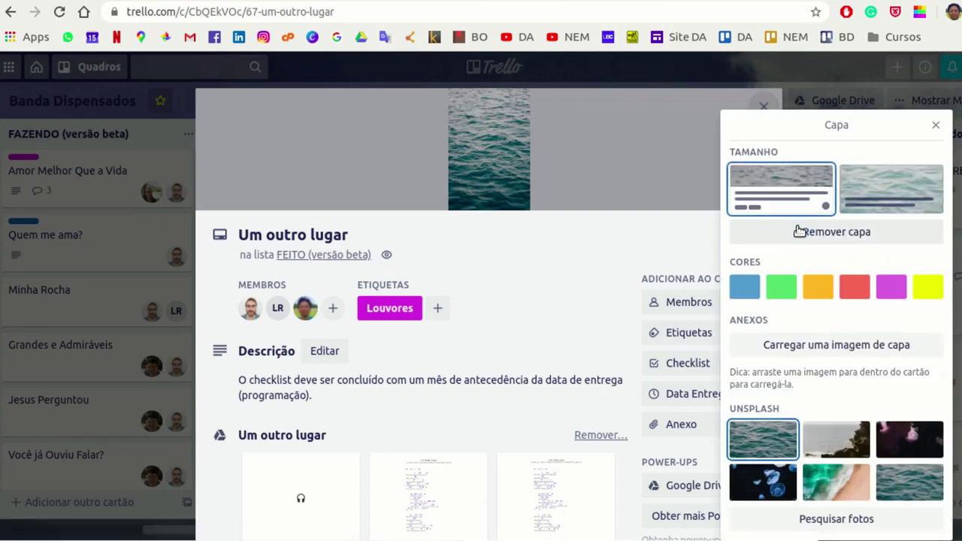
{"action": "left_click", "coordinate": [798, 231]}
{"action": "left_click", "coordinate": [492, 209]}
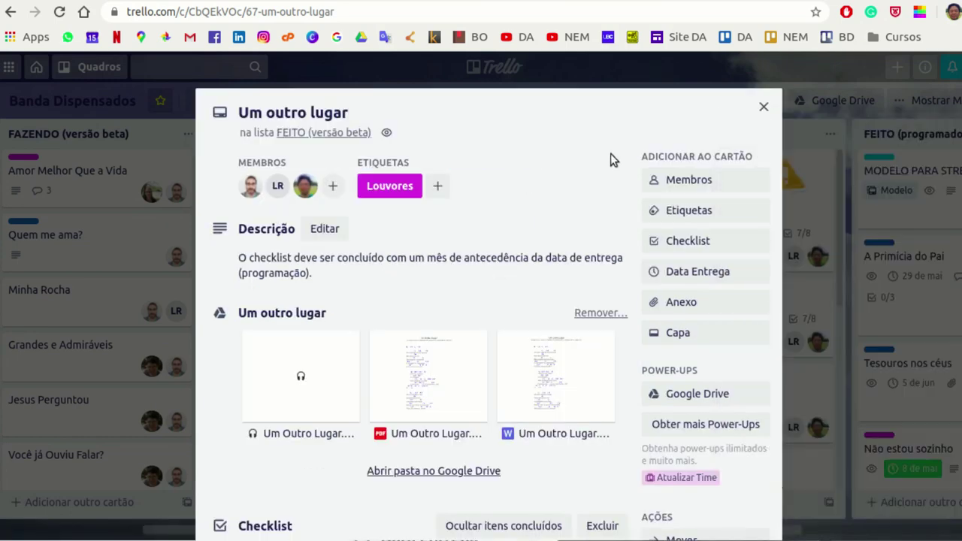
{"action": "left_click", "coordinate": [763, 106]}
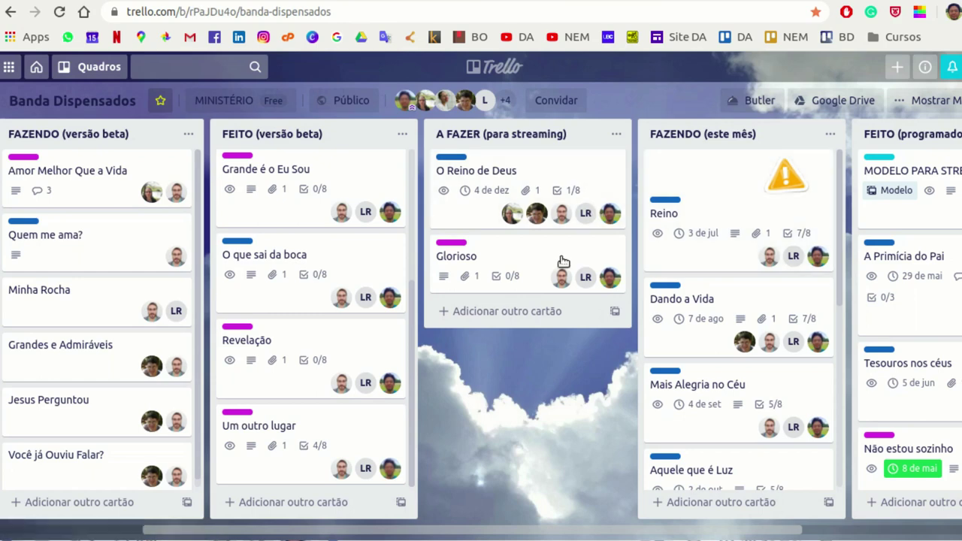
Add two more board members to the Um outro lugar card
{"action": "left_click", "coordinate": [364, 428]}
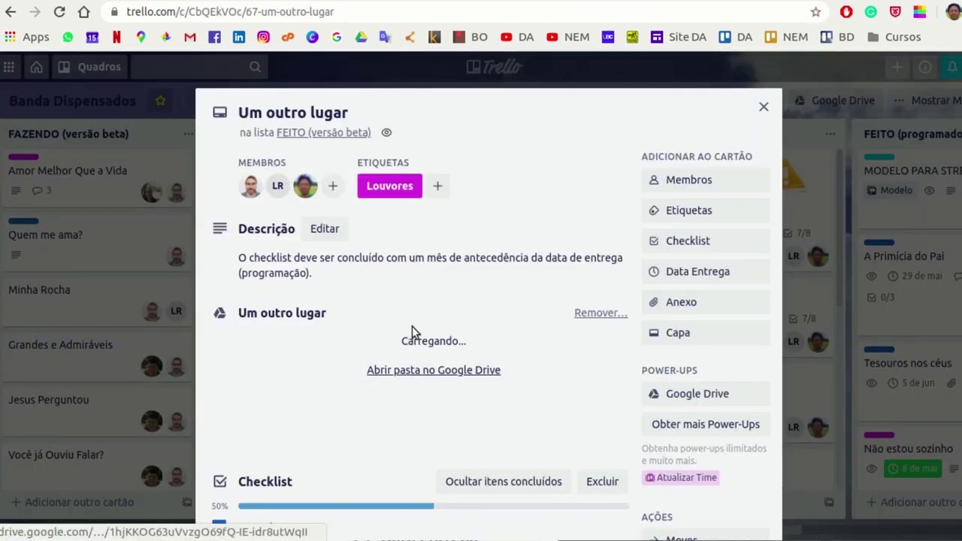
{"action": "left_click", "coordinate": [332, 188]}
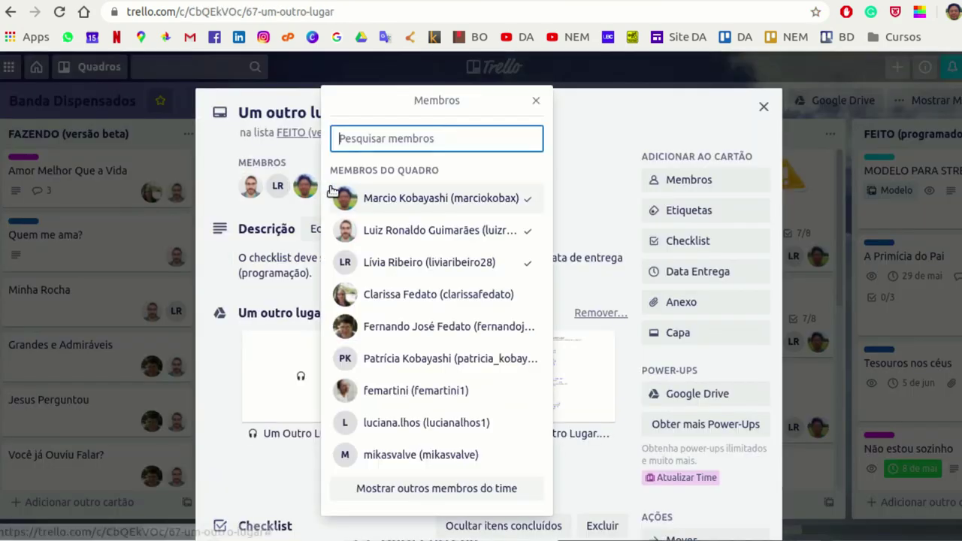
{"action": "left_click", "coordinate": [454, 290]}
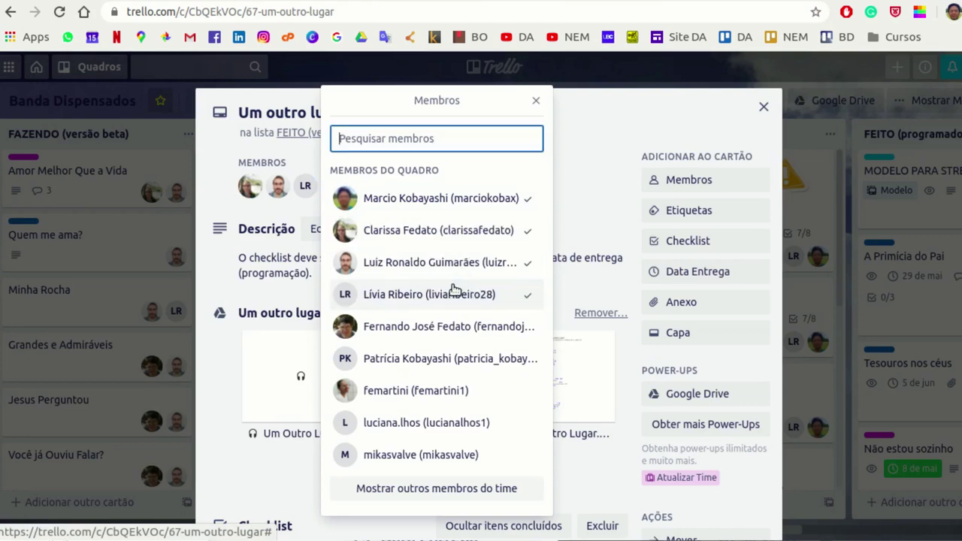
{"action": "left_click", "coordinate": [456, 321]}
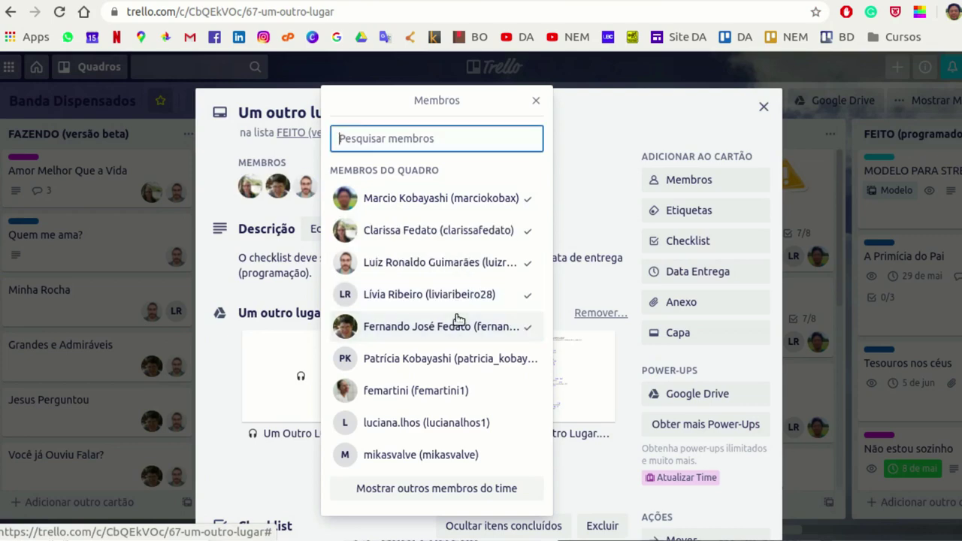
Remove the two newly added members from the Um outro lugar card and close it
{"action": "left_click", "coordinate": [522, 233]}
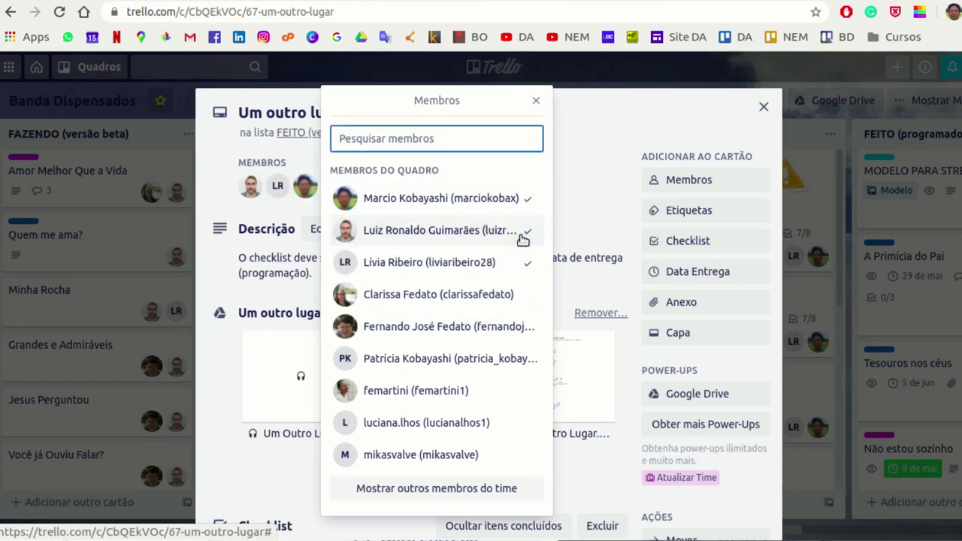
{"action": "left_click", "coordinate": [536, 100]}
{"action": "left_click", "coordinate": [763, 105]}
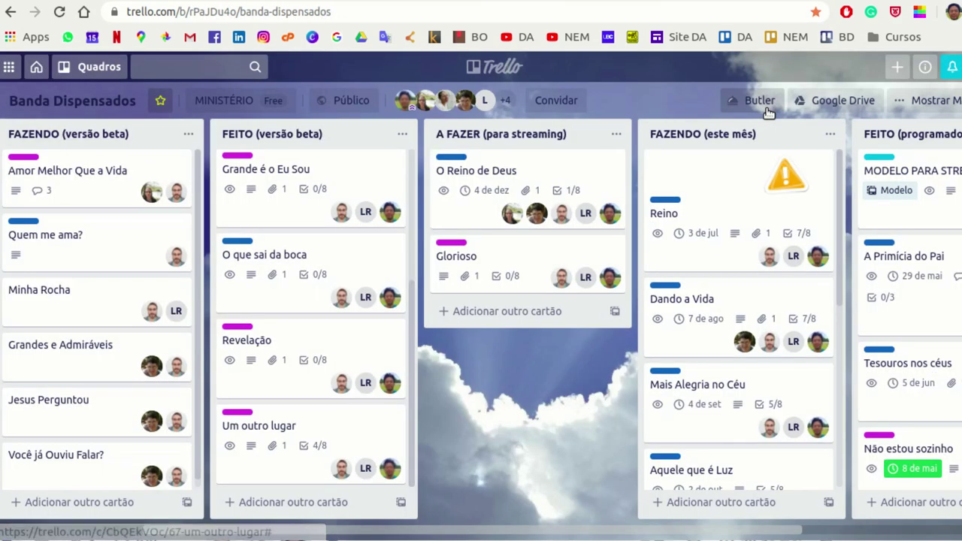
Expand the label names on the board's cards, examine the labels used in FEITO (programado), and collapse the names again
{"action": "left_click", "coordinate": [244, 416]}
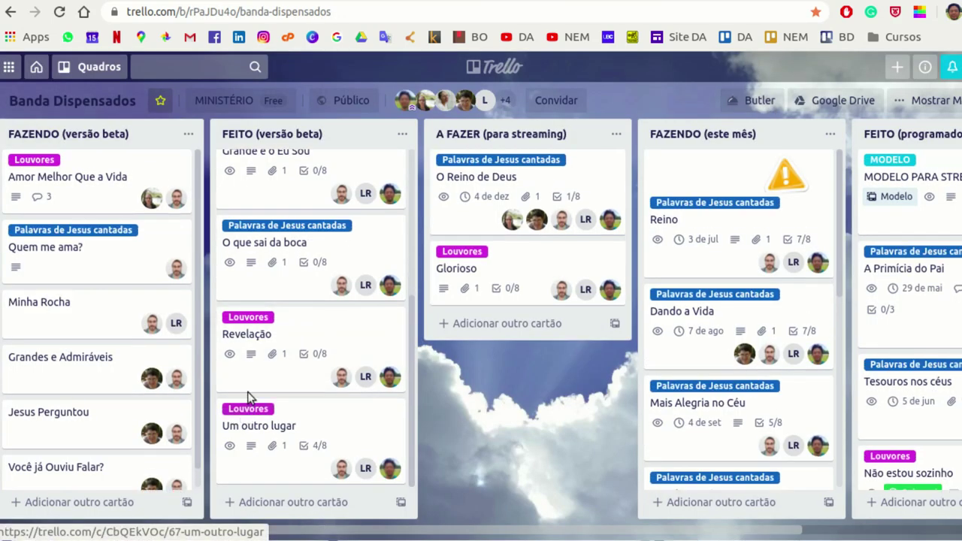
{"action": "scroll", "coordinate": [913, 356], "scroll_direction": "down", "scroll_amount": 5}
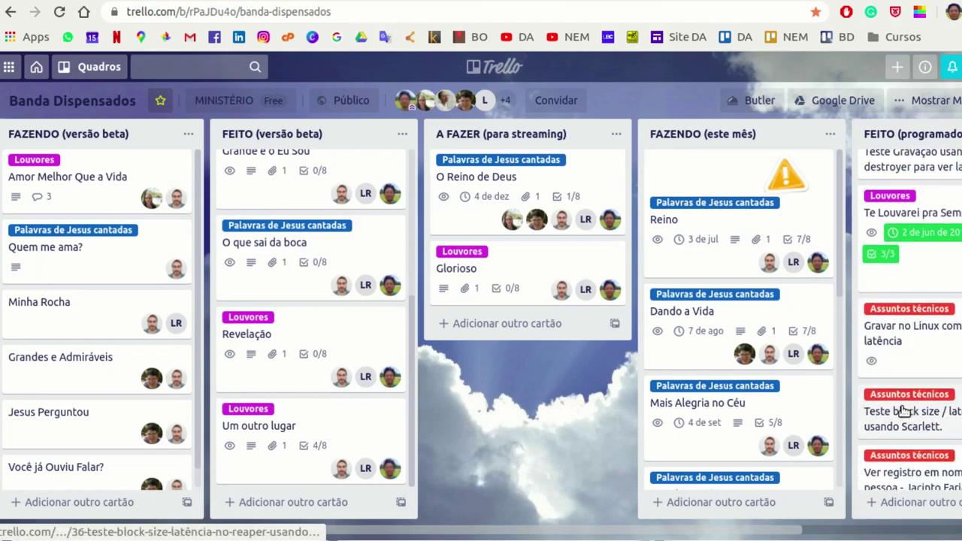
{"action": "scroll", "coordinate": [905, 391], "scroll_direction": "up", "scroll_amount": 5}
{"action": "scroll", "coordinate": [637, 531], "scroll_direction": "right", "scroll_amount": 3}
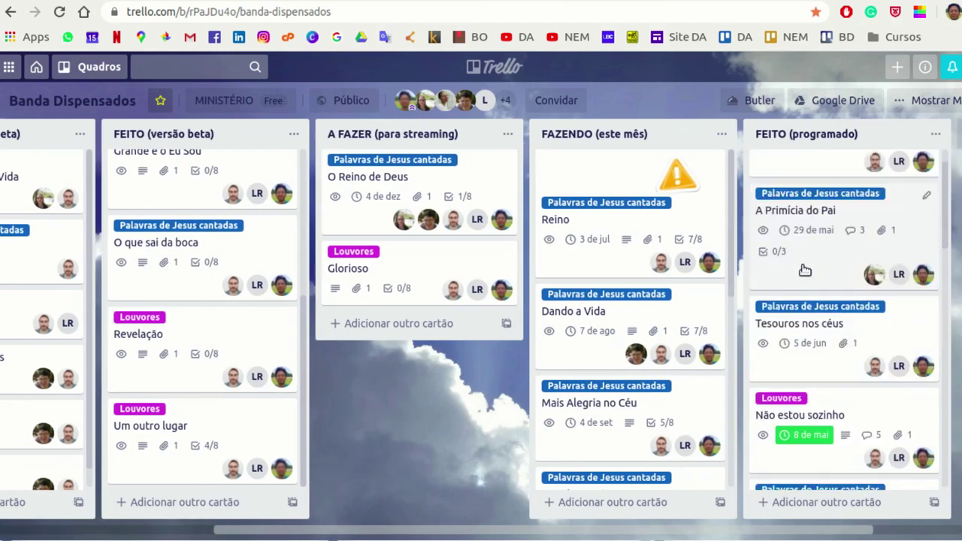
{"action": "scroll", "coordinate": [801, 300], "scroll_direction": "down", "scroll_amount": 5}
{"action": "scroll", "coordinate": [803, 301], "scroll_direction": "down", "scroll_amount": 1}
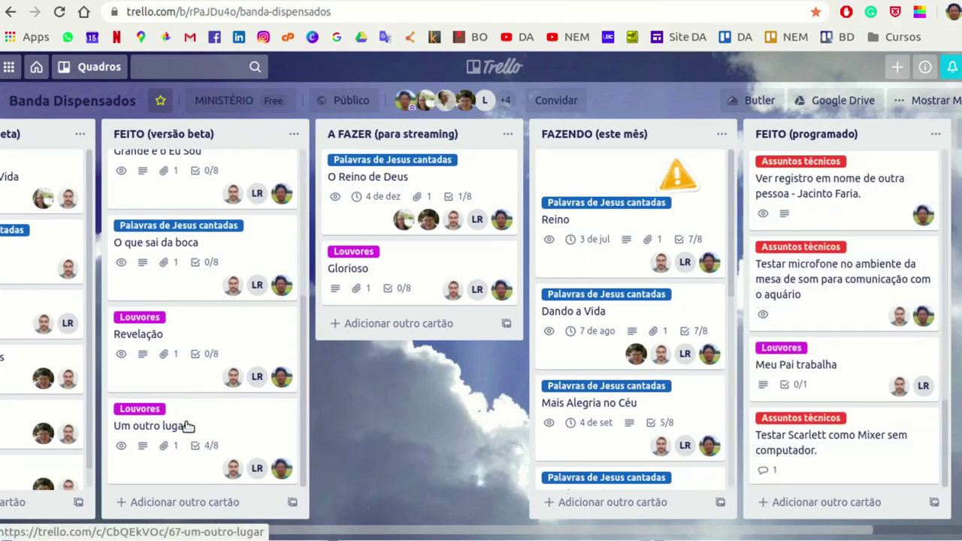
{"action": "left_click", "coordinate": [125, 412]}
Add a card titled "MODELO DE VERSÃO BETA" to the A FAZER (para streaming) list
{"action": "scroll", "coordinate": [425, 535], "scroll_direction": "right", "scroll_amount": 1}
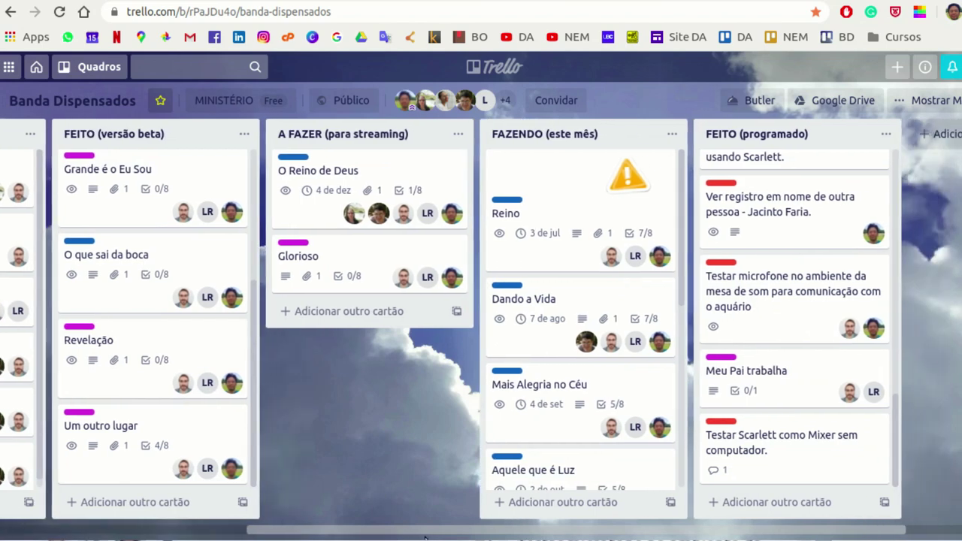
{"action": "left_click", "coordinate": [349, 315]}
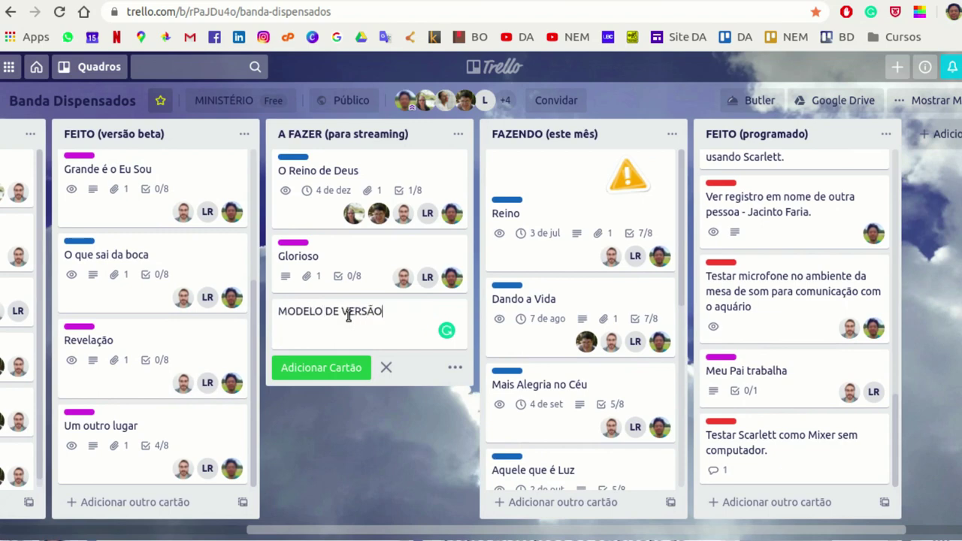
{"action": "key", "text": "Return"}
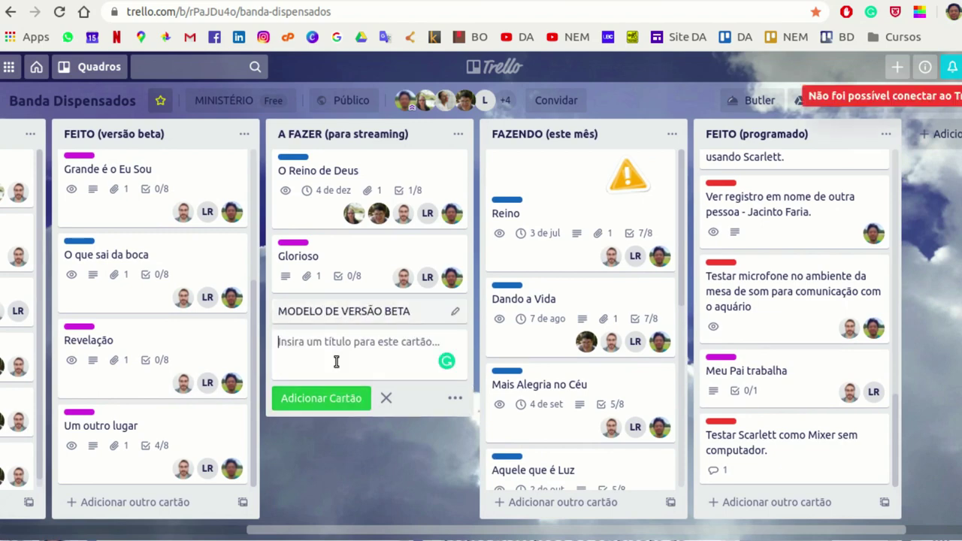
Open the MODELO DE VERSÃO BETA card, apply the MODELO label, and assign one board member
{"action": "left_click", "coordinate": [368, 313]}
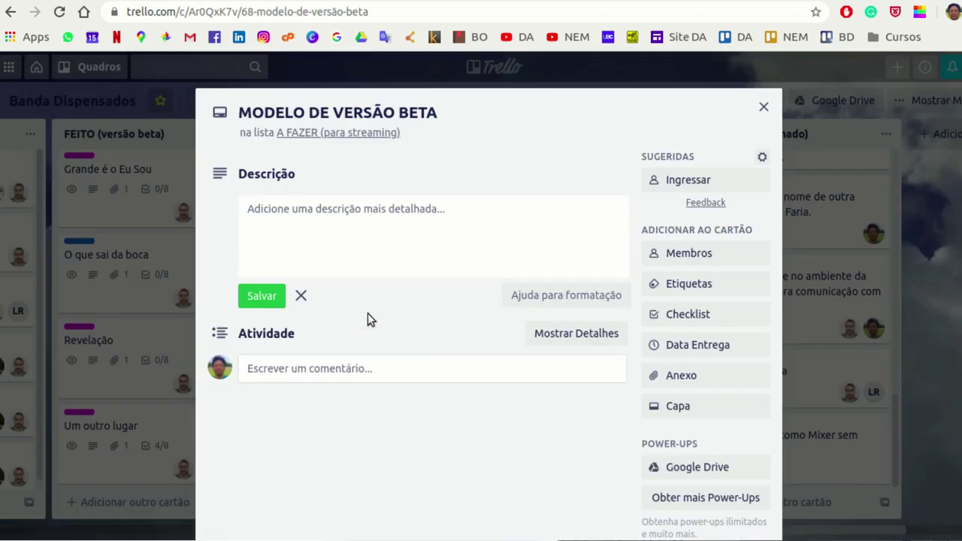
{"action": "left_click", "coordinate": [684, 283]}
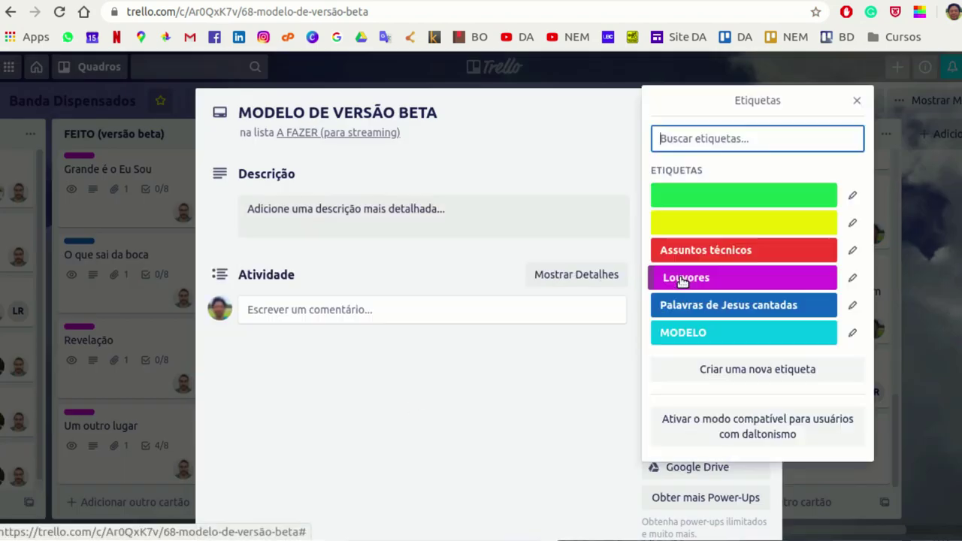
{"action": "left_click", "coordinate": [729, 332]}
{"action": "left_click", "coordinate": [854, 102]}
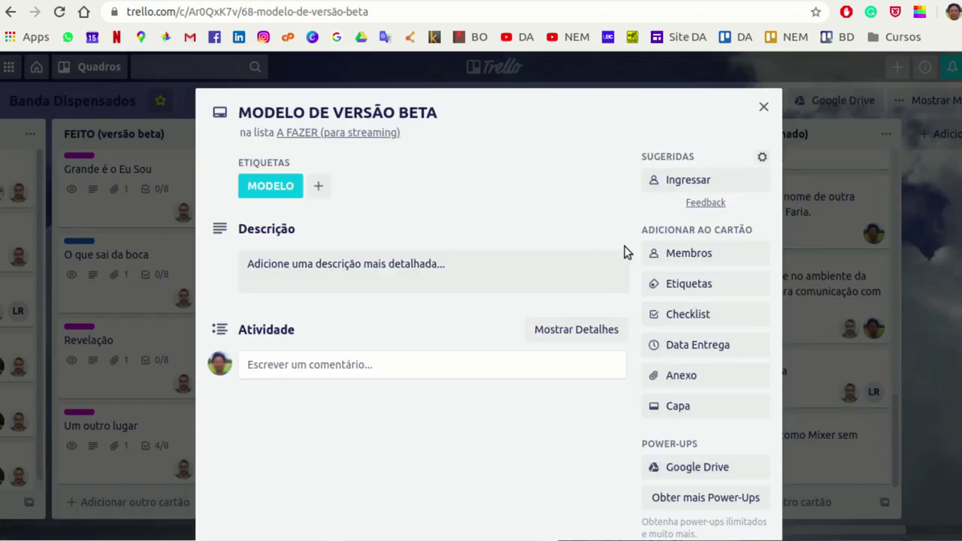
{"action": "left_click", "coordinate": [662, 253]}
{"action": "left_click", "coordinate": [703, 292]}
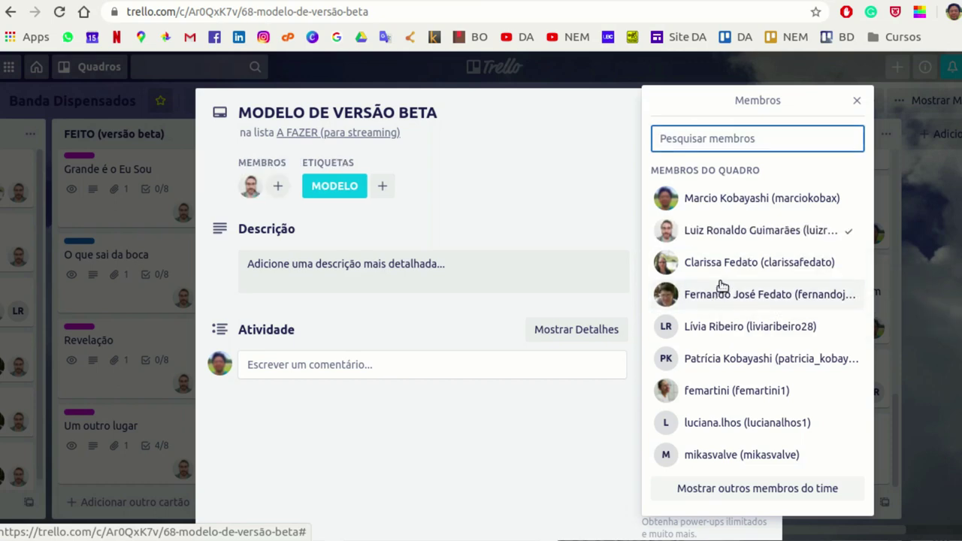
{"action": "left_click", "coordinate": [856, 100]}
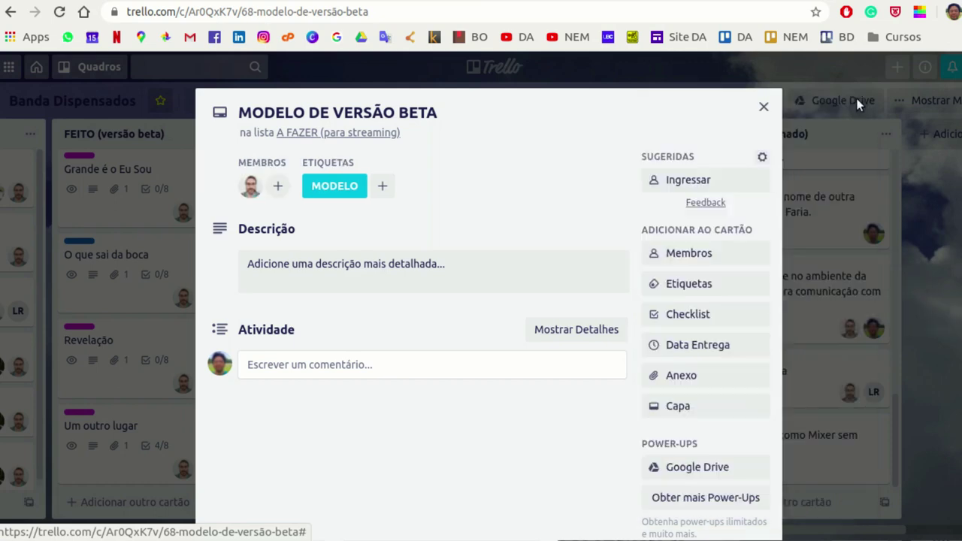
Browse the checklists available for copying, and add an empty checklist titled "Checklist" to the card
{"action": "left_click", "coordinate": [662, 315]}
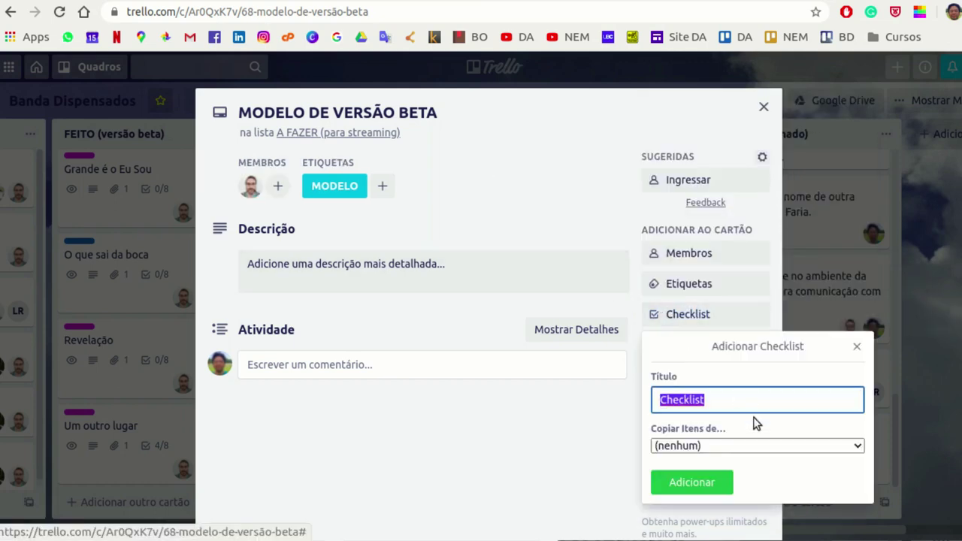
{"action": "left_click", "coordinate": [850, 450]}
{"action": "scroll", "coordinate": [810, 256], "scroll_direction": "down", "scroll_amount": 1}
{"action": "scroll", "coordinate": [789, 264], "scroll_direction": "down", "scroll_amount": 4}
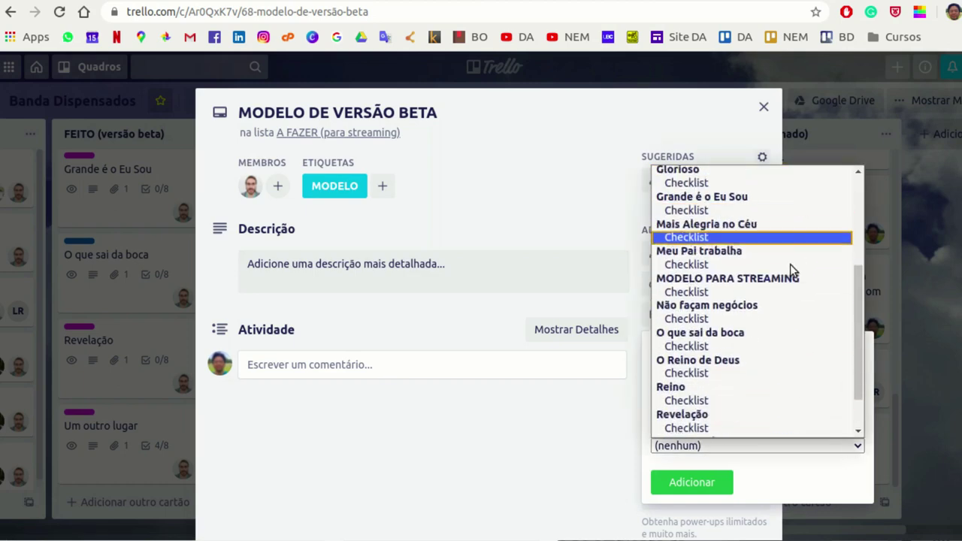
{"action": "scroll", "coordinate": [780, 290], "scroll_direction": "up", "scroll_amount": 5}
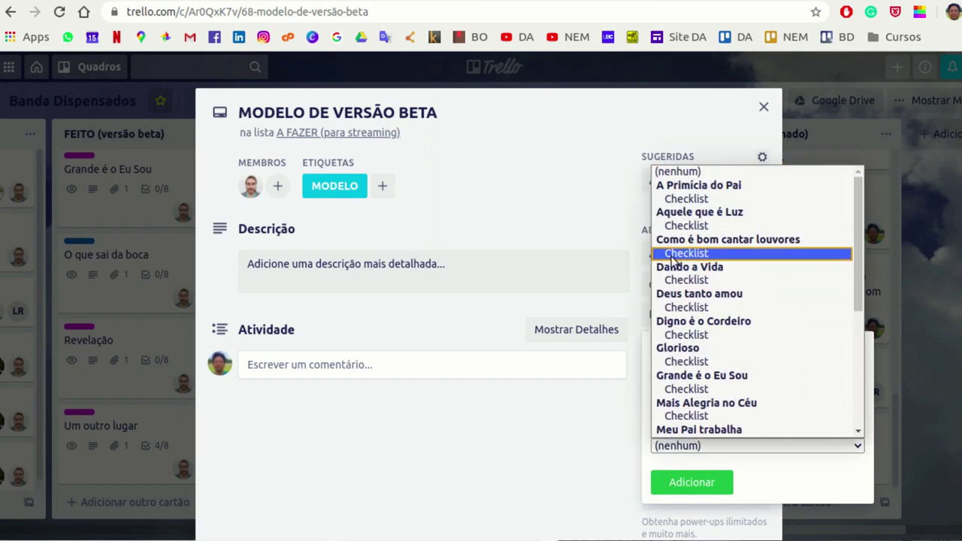
{"action": "left_click", "coordinate": [591, 221]}
{"action": "left_click", "coordinate": [691, 482]}
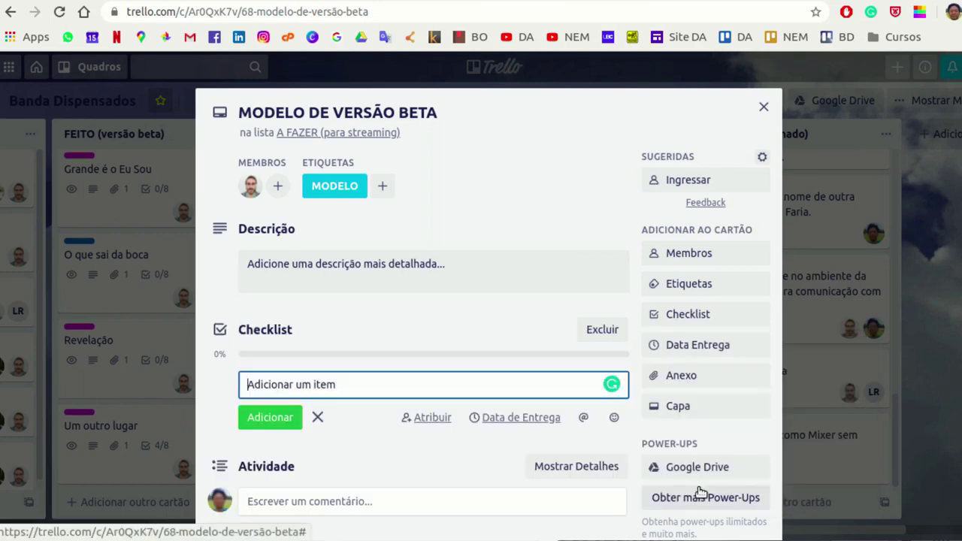
Add the checklist items "cifra", "gravação de violão" and "gravação da voz principal"
{"action": "type", "text": "cifras"}
{"action": "key", "text": "Return"}
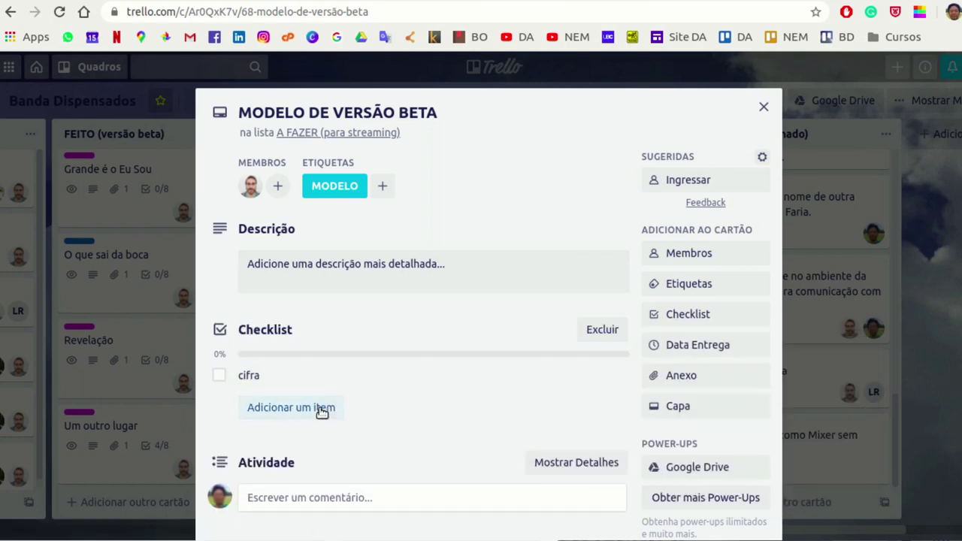
{"action": "left_click", "coordinate": [318, 408]}
{"action": "type", "text": "gravação de vi"}
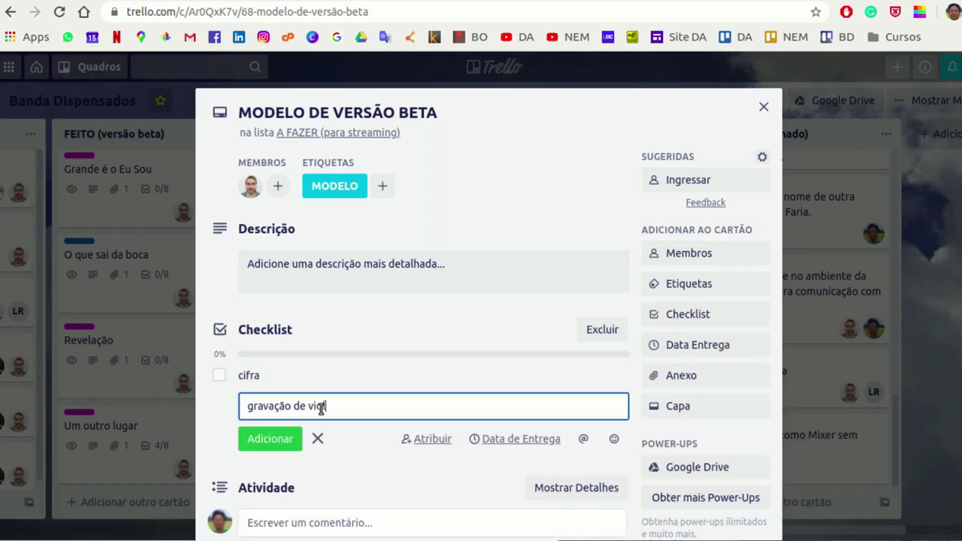
{"action": "type", "text": "olão"}
{"action": "key", "text": "Return"}
{"action": "type", "text": "gravação da voz princ"}
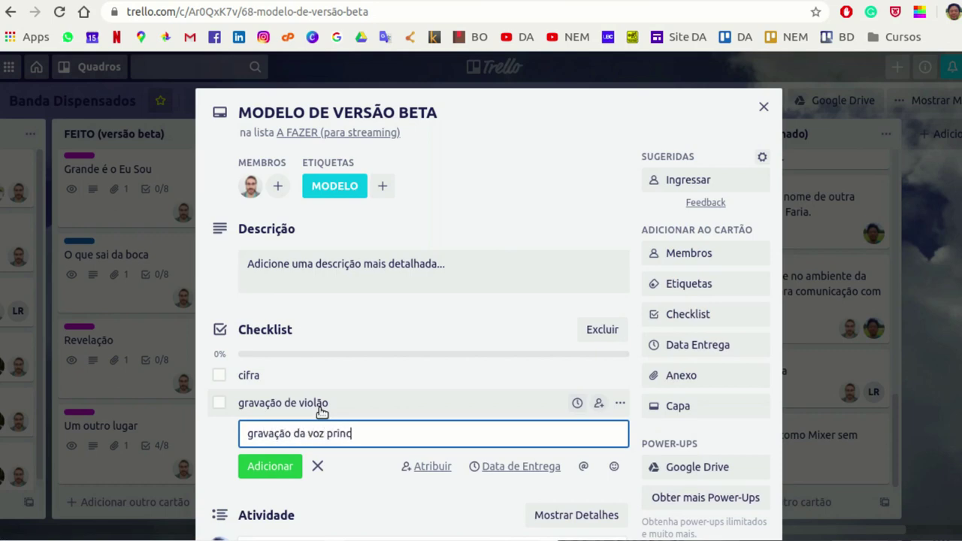
{"action": "type", "text": "ipal"}
{"action": "key", "text": "Return"}
Add the checklist items "guitarra", "contrabaixo", "segunda voz" and "bateria"
{"action": "type", "text": "ra"}
{"action": "key", "text": "Return"}
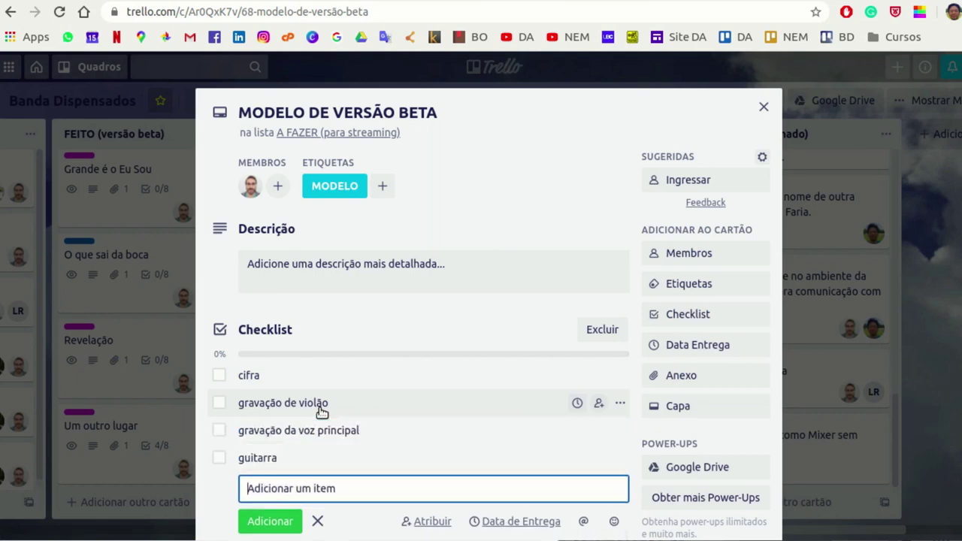
{"action": "type", "text": "contrabaixo"}
{"action": "key", "text": "Return"}
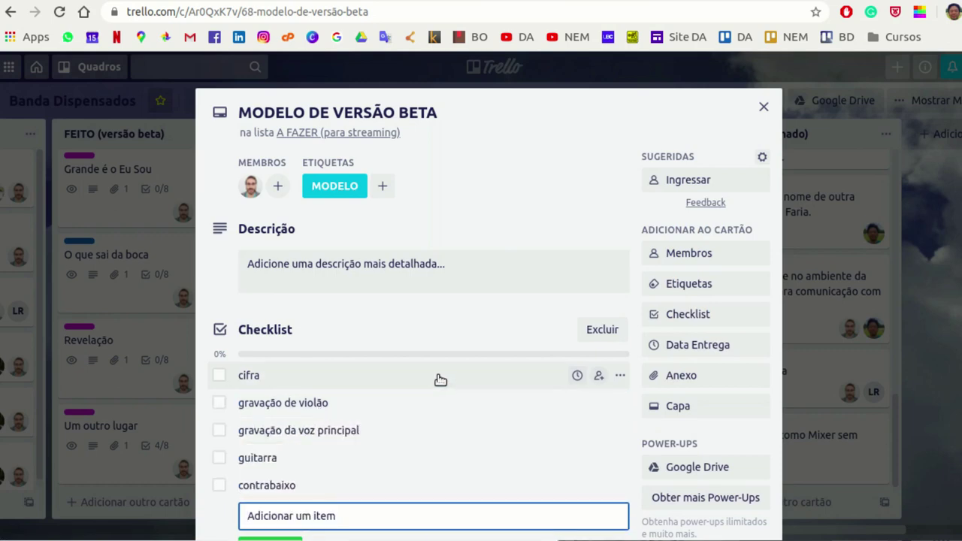
{"action": "scroll", "coordinate": [436, 379], "scroll_direction": "down", "scroll_amount": 3}
{"action": "type", "text": "seg"}
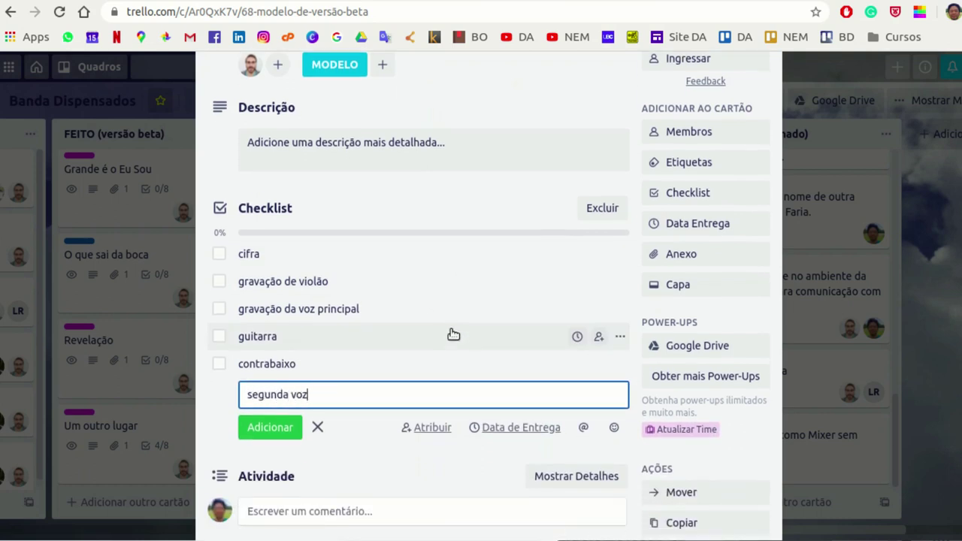
{"action": "type", "text": "unda voz"}
{"action": "key", "text": "Return"}
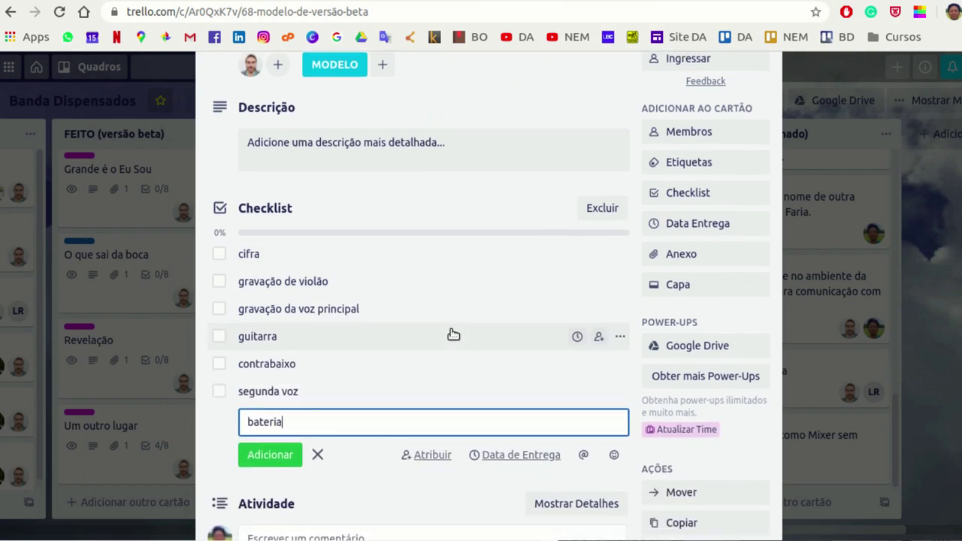
{"action": "left_click", "coordinate": [278, 456]}
Move the bateria item directly below cifra, add a final item "mixagem e masterização", and close the card
{"action": "left_click_drag", "start_coordinate": [375, 413], "coordinate": [491, 272]}
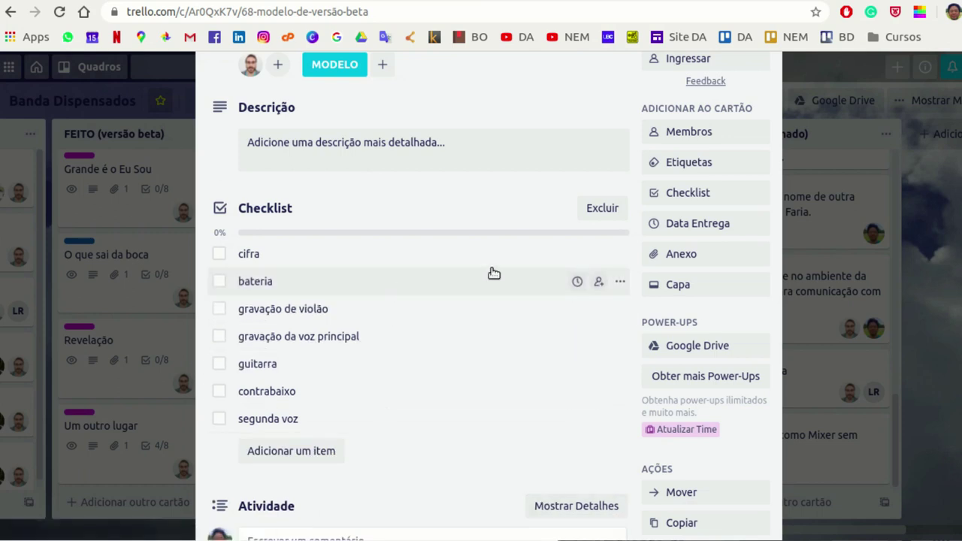
{"action": "left_click", "coordinate": [308, 451]}
{"action": "type", "text": "mixa"}
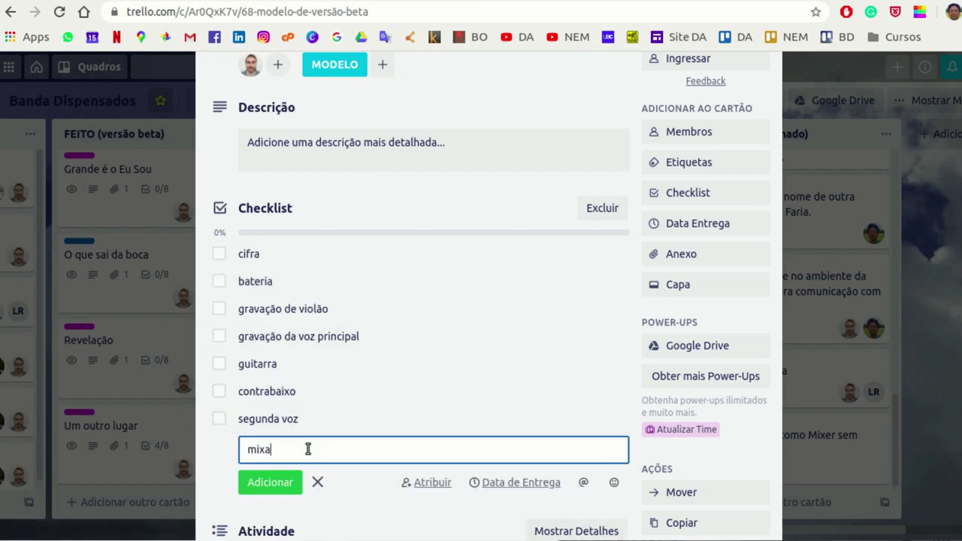
{"action": "type", "text": "gem e masterizaçã"}
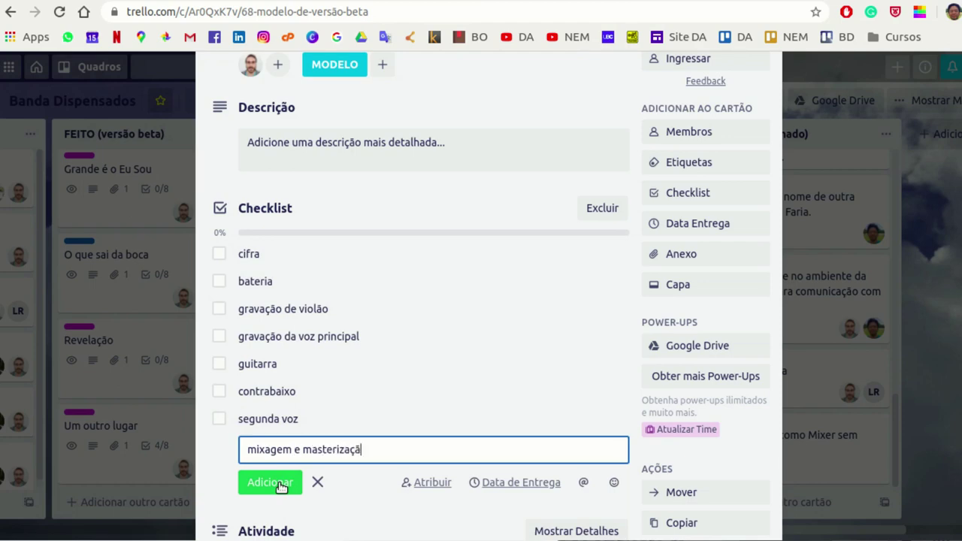
{"action": "type", "text": "o"}
{"action": "left_click", "coordinate": [279, 485]}
{"action": "scroll", "coordinate": [511, 331], "scroll_direction": "up", "scroll_amount": 3}
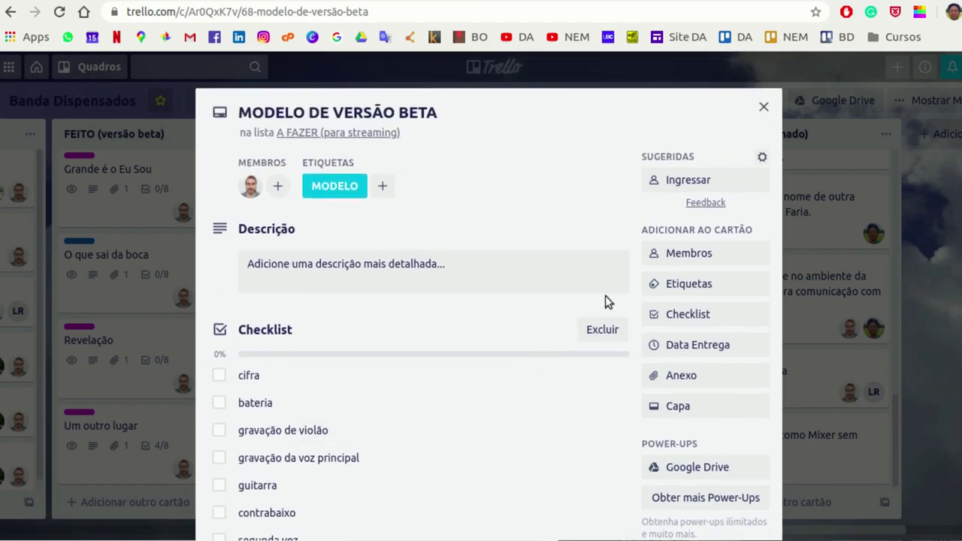
{"action": "left_click", "coordinate": [763, 107]}
Move the MODELO DE VERSÃO BETA card below MODELO PARA STREAMING in FEITO (programado) and turn it into a template
{"action": "scroll", "coordinate": [717, 396], "scroll_direction": "up", "scroll_amount": 10}
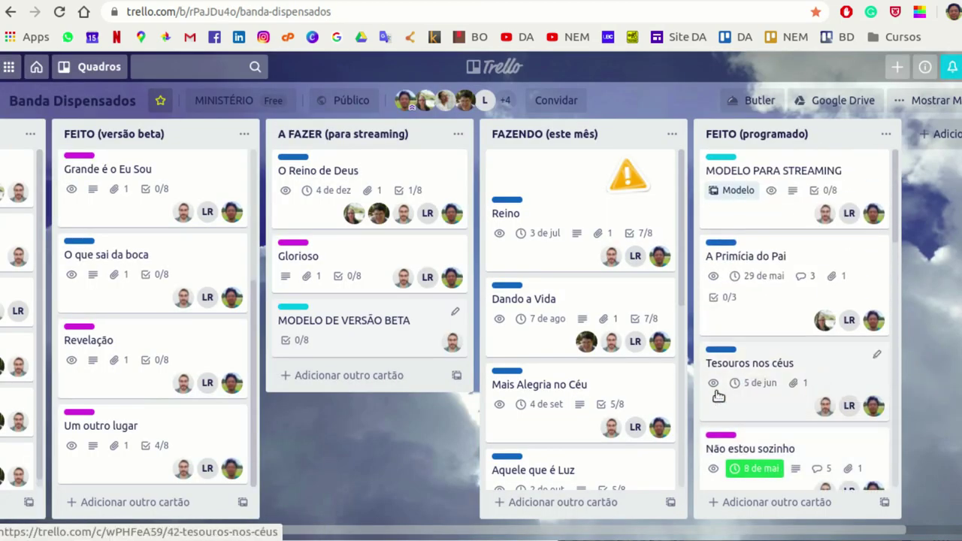
{"action": "left_click_drag", "start_coordinate": [353, 331], "coordinate": [798, 259]}
{"action": "left_click", "coordinate": [799, 260]}
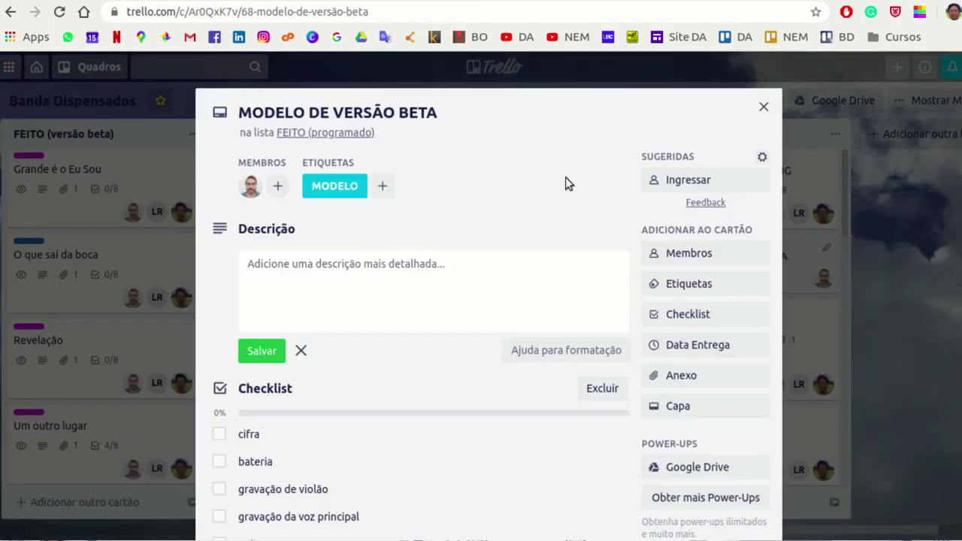
{"action": "scroll", "coordinate": [569, 184], "scroll_direction": "down", "scroll_amount": 5}
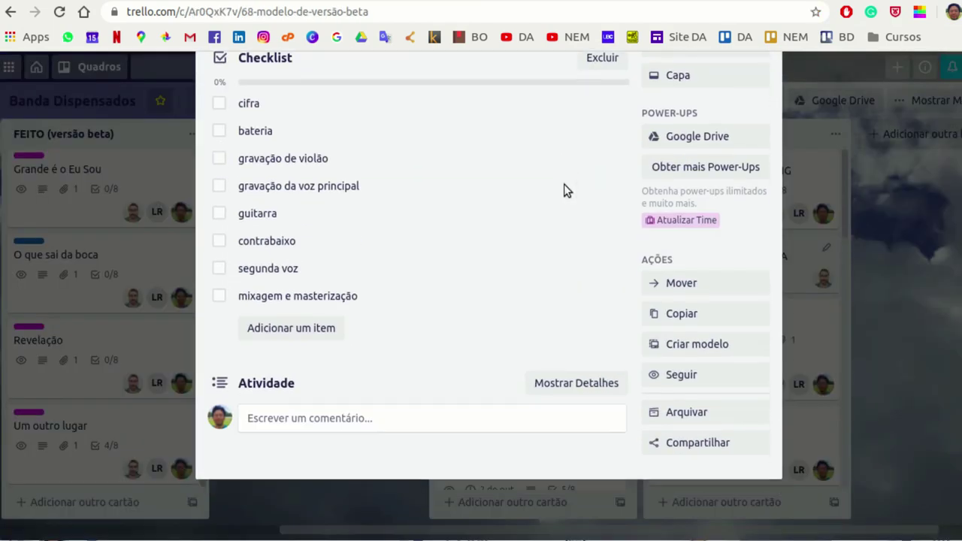
{"action": "left_click", "coordinate": [707, 347]}
{"action": "scroll", "coordinate": [594, 300], "scroll_direction": "up", "scroll_amount": 5}
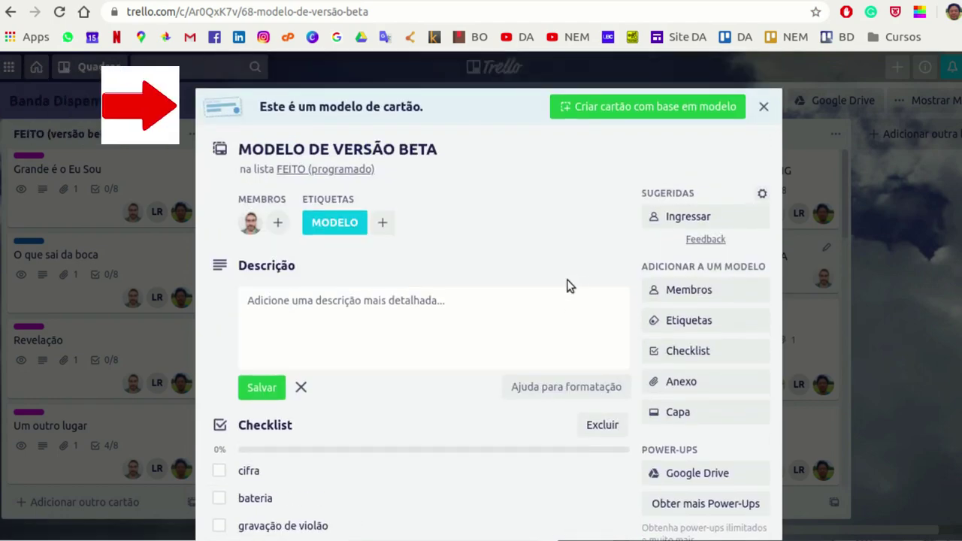
{"action": "key", "text": "Escape"}
{"action": "key", "text": "Escape"}
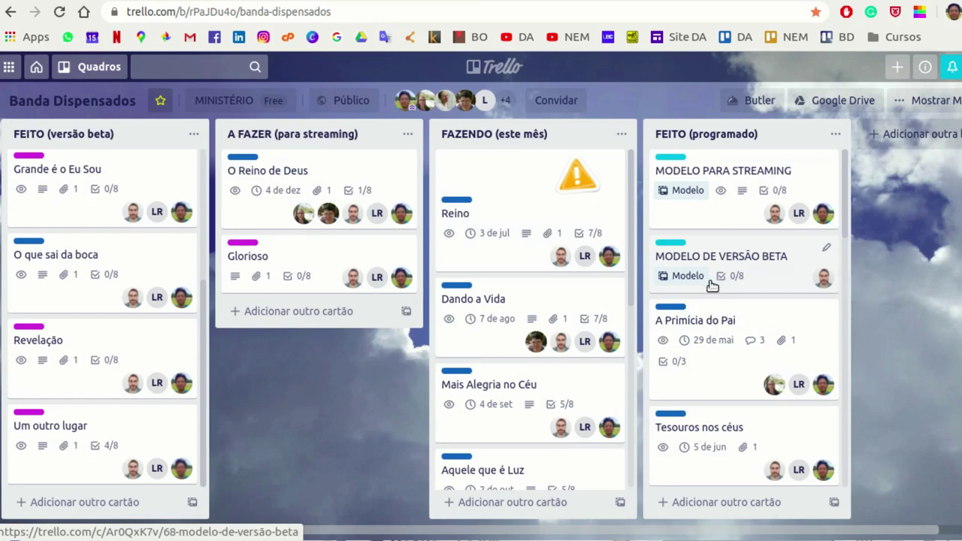
Examine the card templates offered for the A FAZER (versão beta) list and close the template picker
{"action": "left_click_drag", "start_coordinate": [661, 532], "coordinate": [318, 532]}
{"action": "scroll", "coordinate": [151, 481], "scroll_direction": "down", "scroll_amount": 5}
{"action": "left_click", "coordinate": [191, 502]}
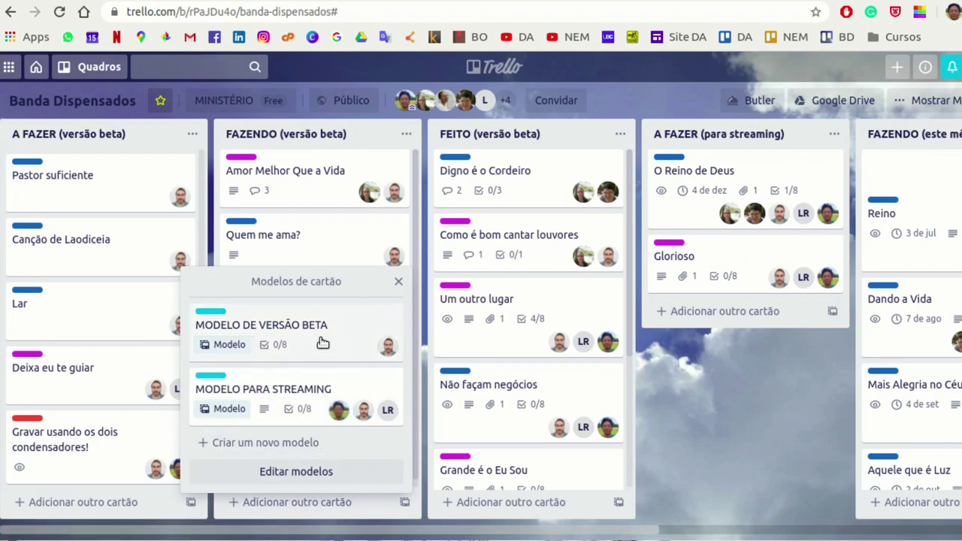
{"action": "left_click", "coordinate": [397, 283]}
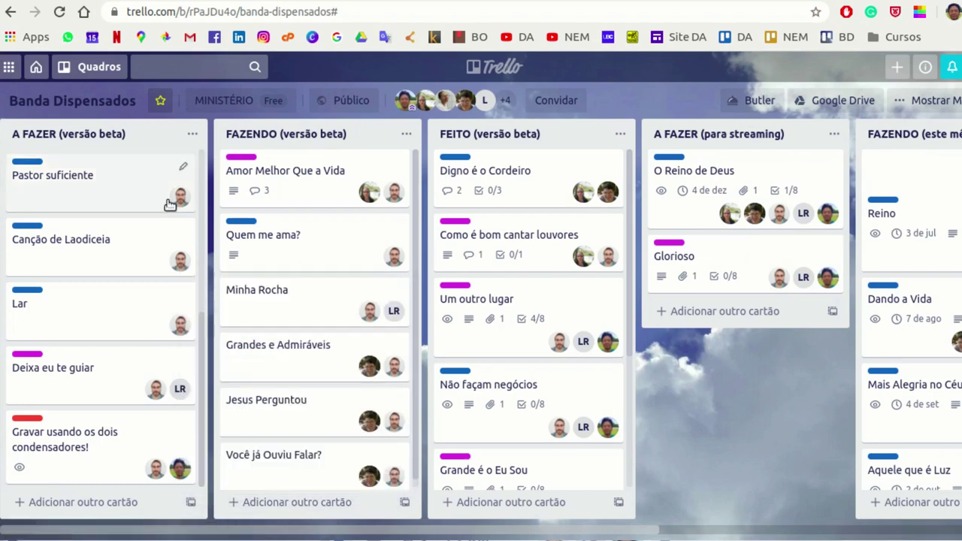
Switch to the Viagens board and view the checklist of the Barraca card in the Camping list
{"action": "left_click", "coordinate": [107, 71]}
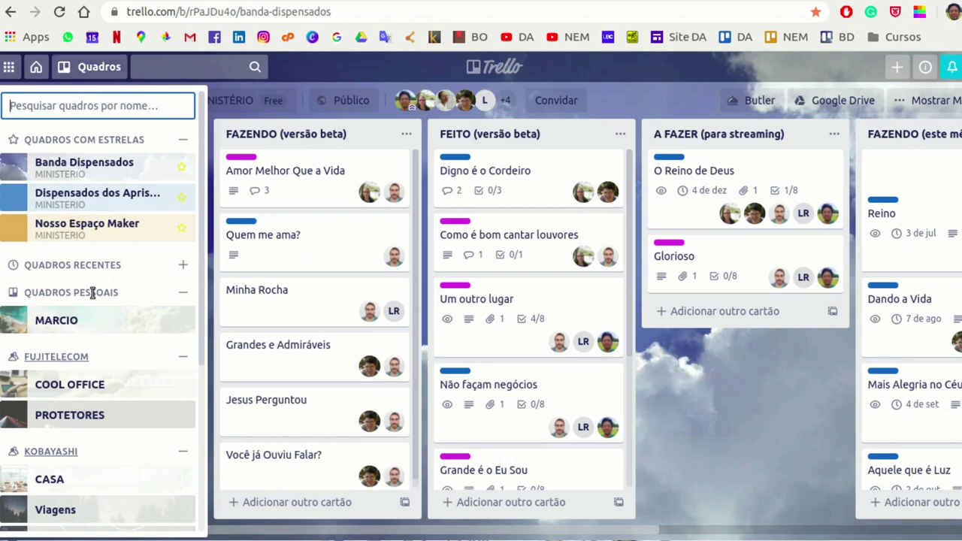
{"action": "left_click", "coordinate": [65, 508]}
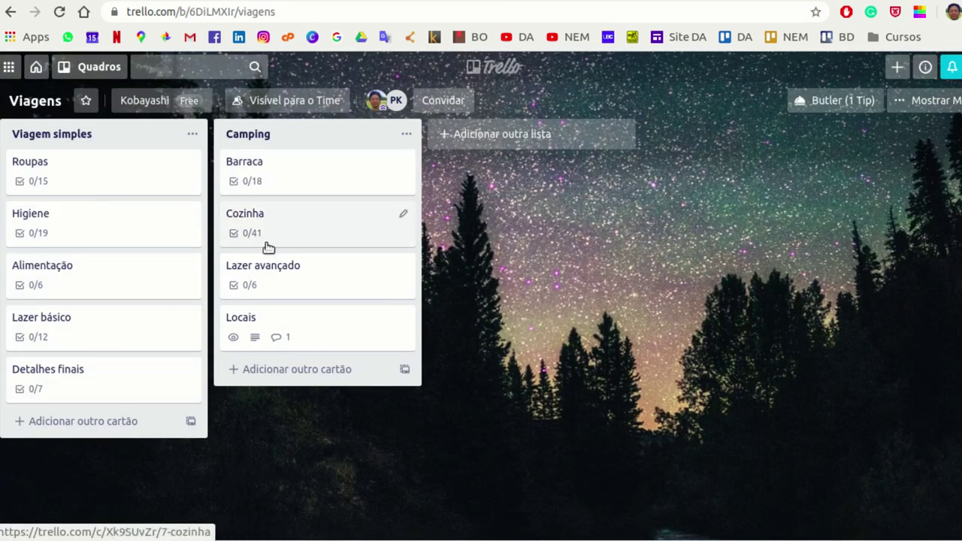
{"action": "left_click", "coordinate": [272, 182]}
{"action": "scroll", "coordinate": [389, 217], "scroll_direction": "down", "scroll_amount": 4}
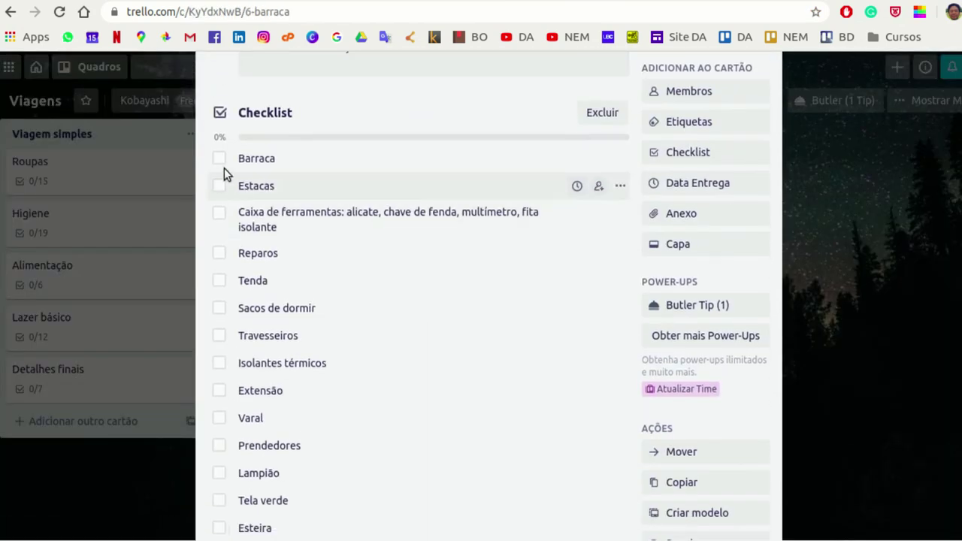
Check off the first items of the Barraca card's checklist, uncheck them again, and close the card
{"action": "left_click", "coordinate": [219, 158]}
{"action": "left_click", "coordinate": [219, 185]}
{"action": "left_click", "coordinate": [218, 212]}
{"action": "left_click", "coordinate": [218, 254]}
{"action": "left_click", "coordinate": [218, 212]}
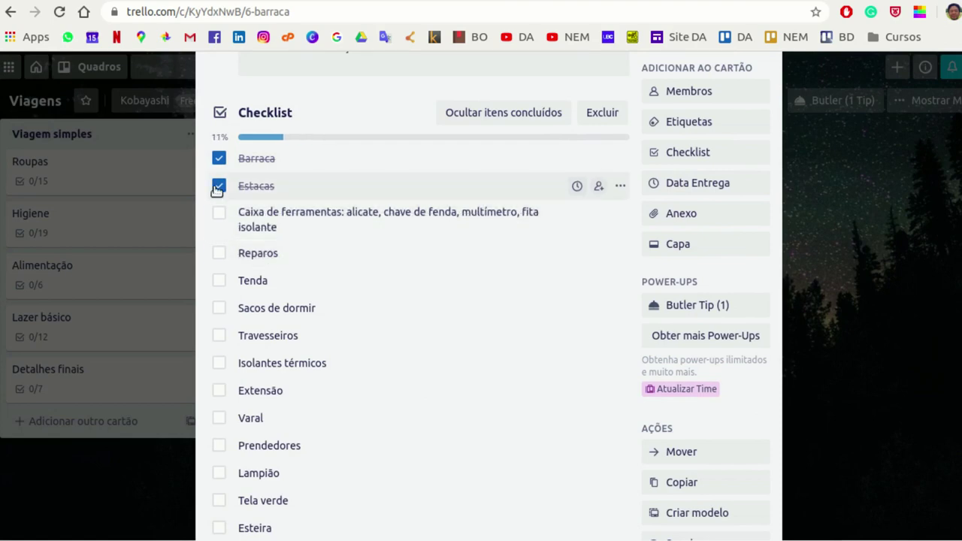
{"action": "left_click", "coordinate": [219, 185]}
{"action": "left_click", "coordinate": [219, 158]}
{"action": "scroll", "coordinate": [436, 197], "scroll_direction": "up", "scroll_amount": 3}
{"action": "left_click", "coordinate": [761, 105]}
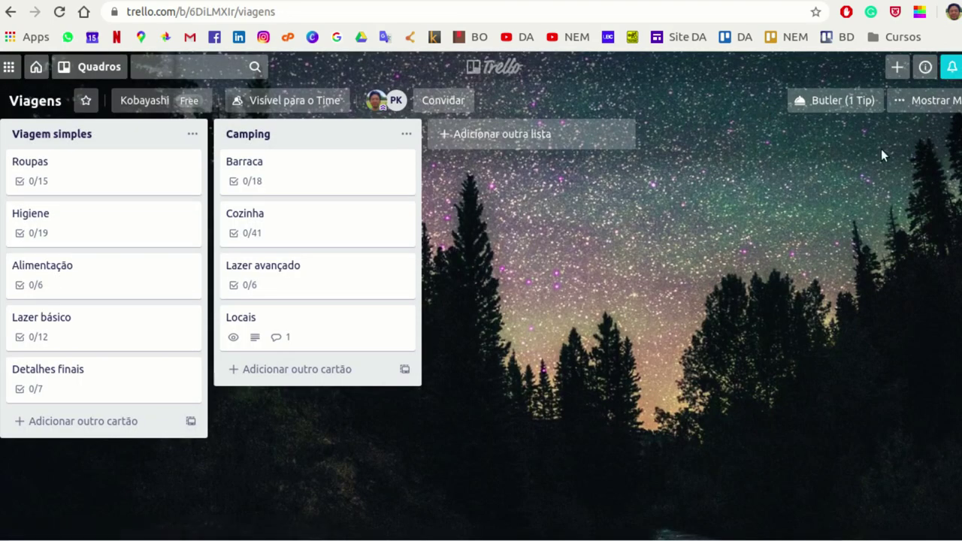
Log out of the Trello account
{"action": "left_click", "coordinate": [959, 67]}
{"action": "left_click", "coordinate": [845, 334]}
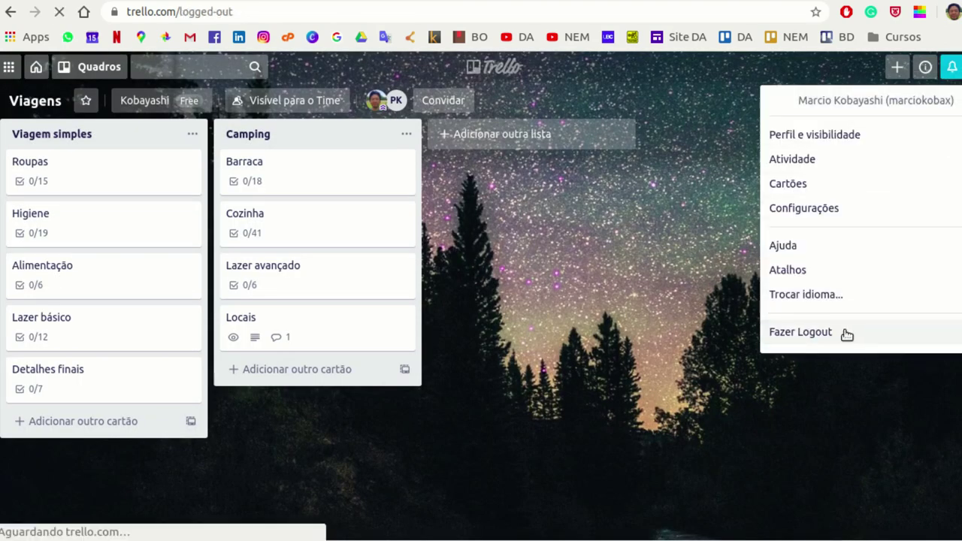